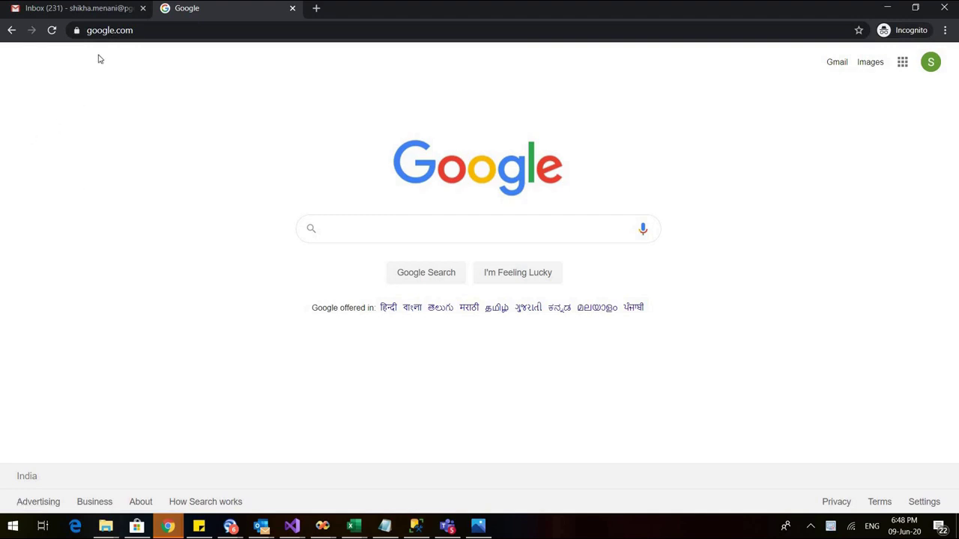
# From the Gmail inbox, launch Google Sites for the college account via the apps grid
pyautogui.click(100, 12)
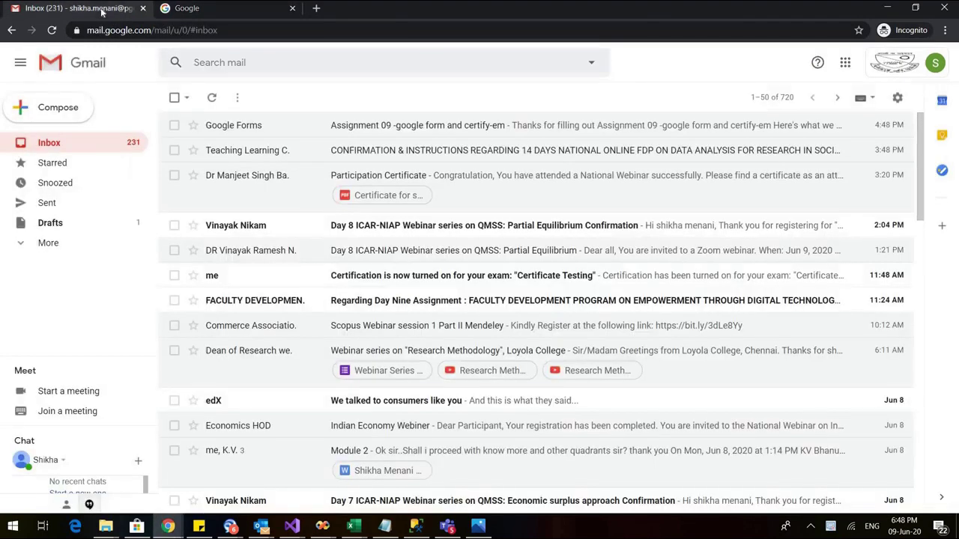
pyautogui.click(845, 64)
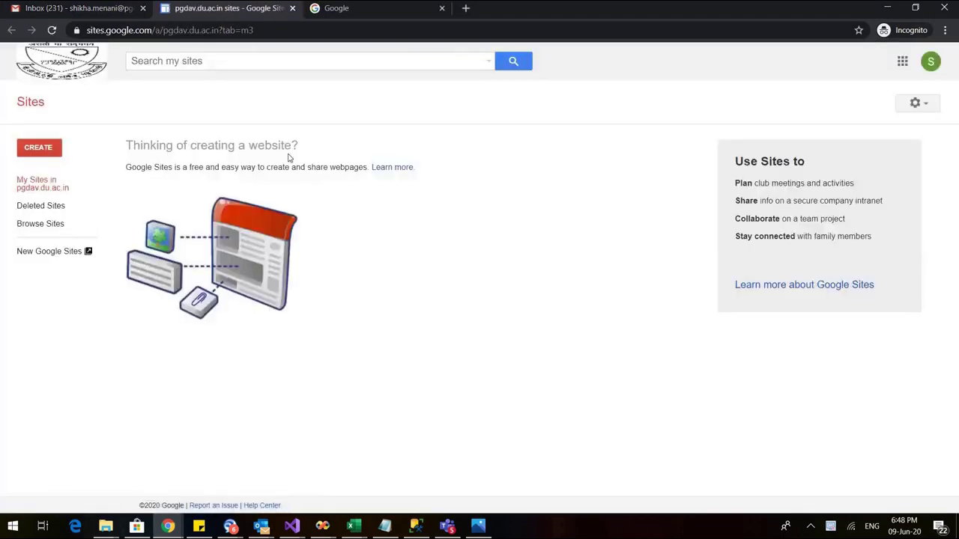
# Start an untitled site with CREATE > in new Sites, then return to the Google tab
pyautogui.click(49, 150)
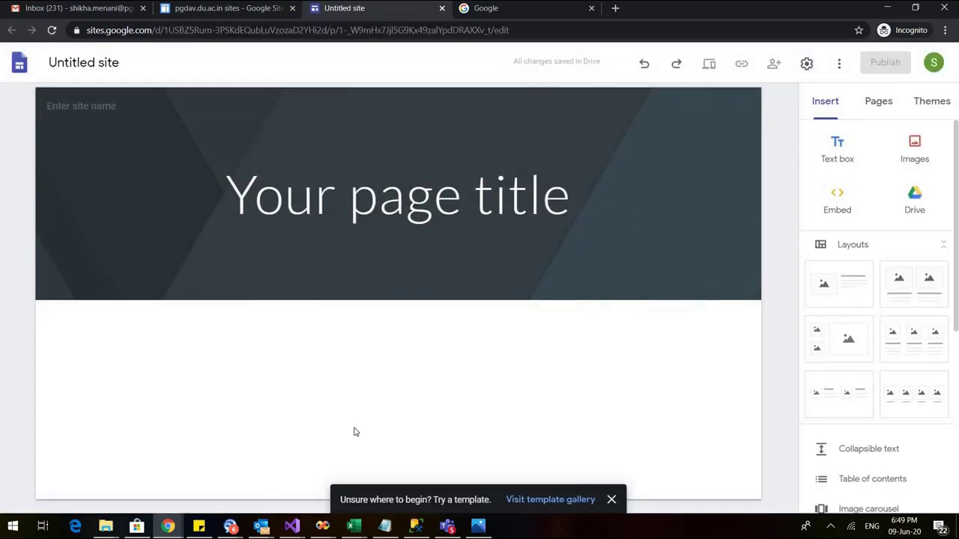
pyautogui.click(527, 14)
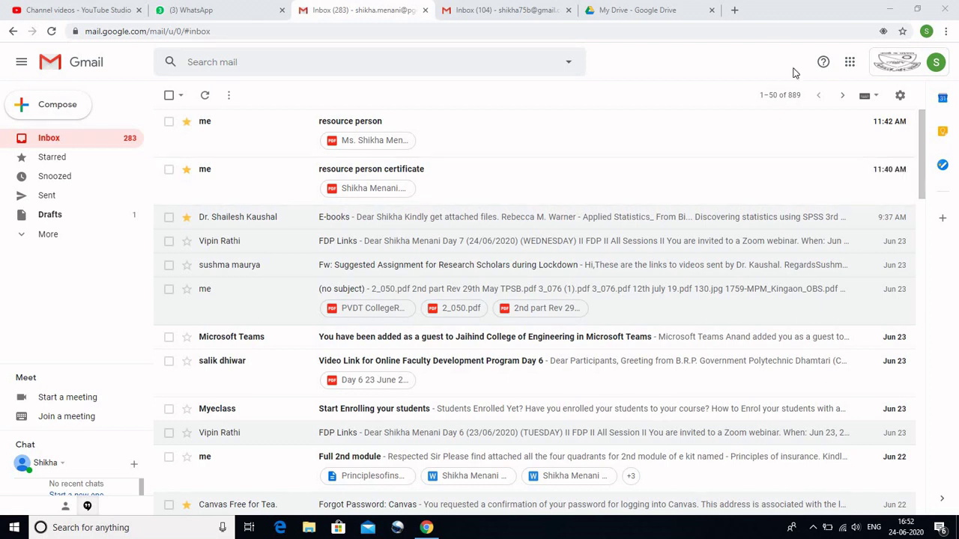
# Open the new Google Sites home from the apps grid and start a site from the Blank template
pyautogui.click(850, 63)
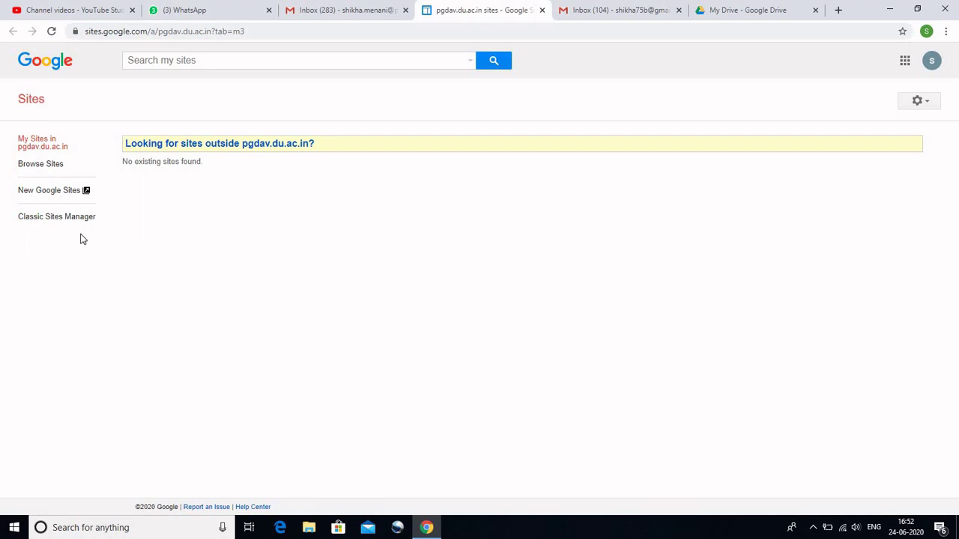
pyautogui.click(18, 147)
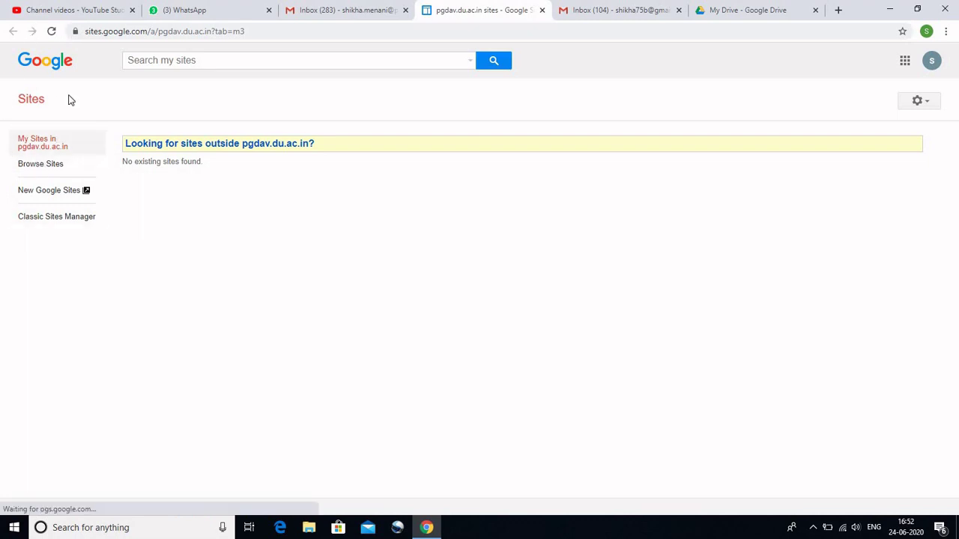
pyautogui.click(37, 191)
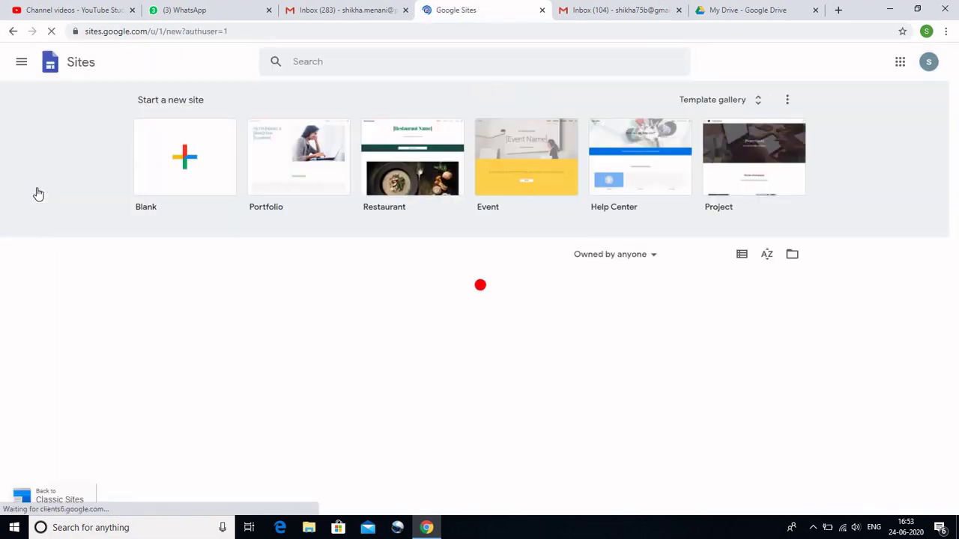
pyautogui.click(180, 165)
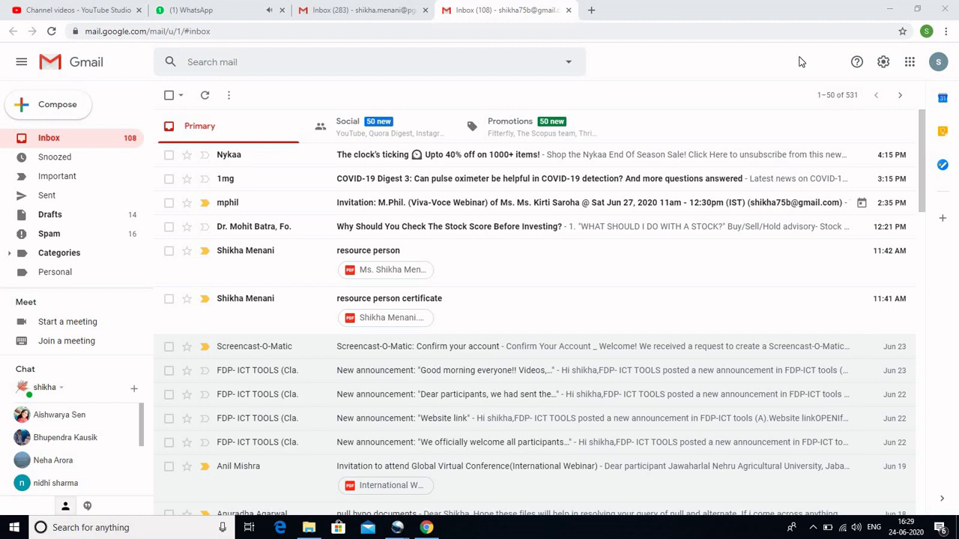
# Open Google Drive and create a new Google Sites site via New > More
pyautogui.click(910, 63)
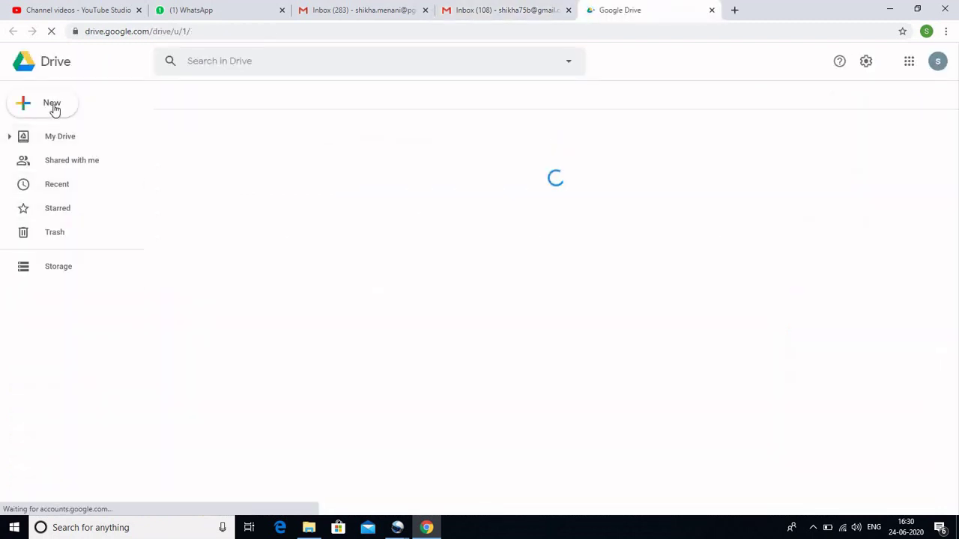
pyautogui.click(54, 110)
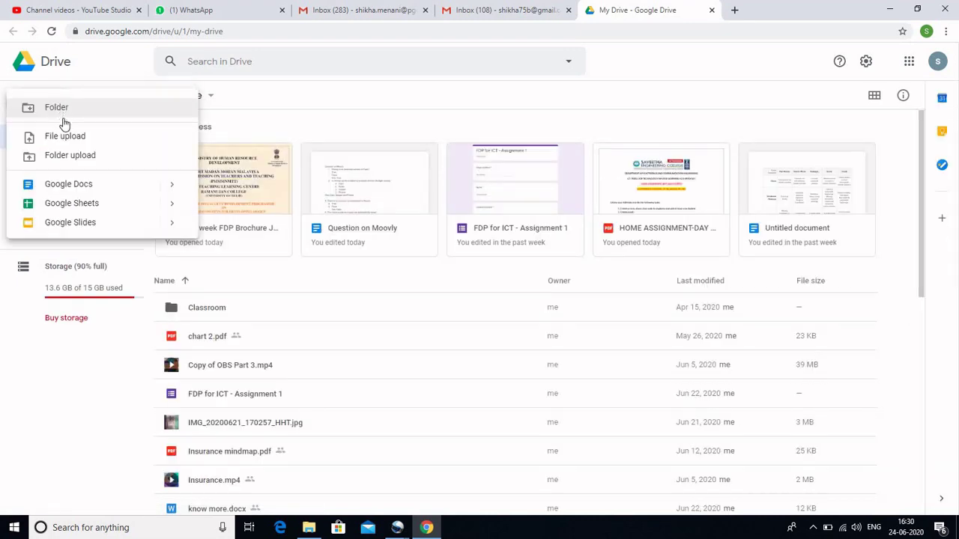
pyautogui.moveTo(63, 247)
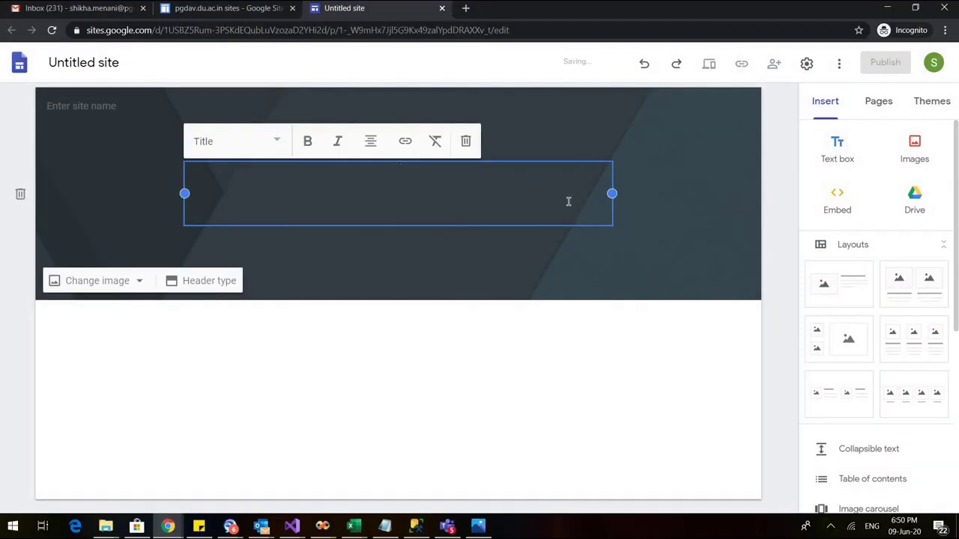
# Type the header title 'FDP on Digital Methodology', correcting the misspelling
pyautogui.write('F')
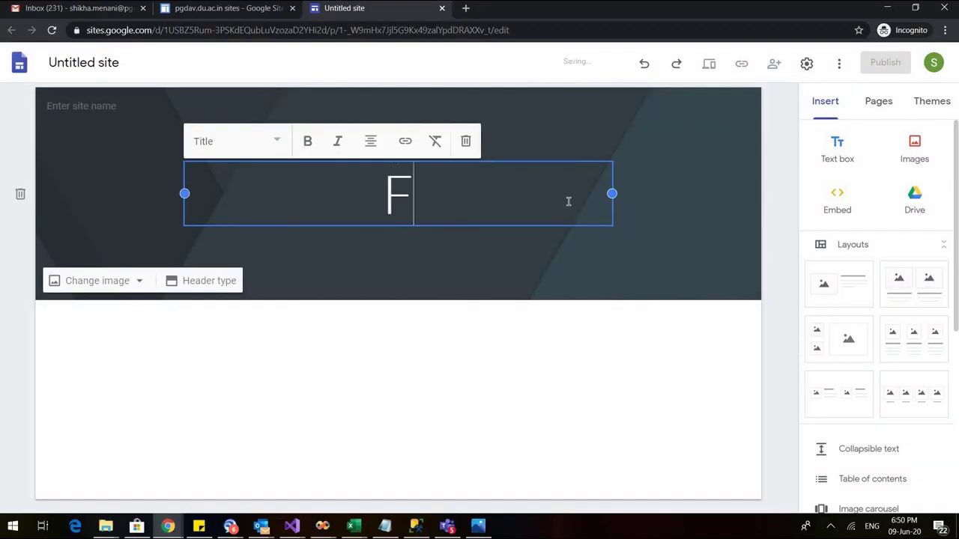
pyautogui.write('DP on Digial')
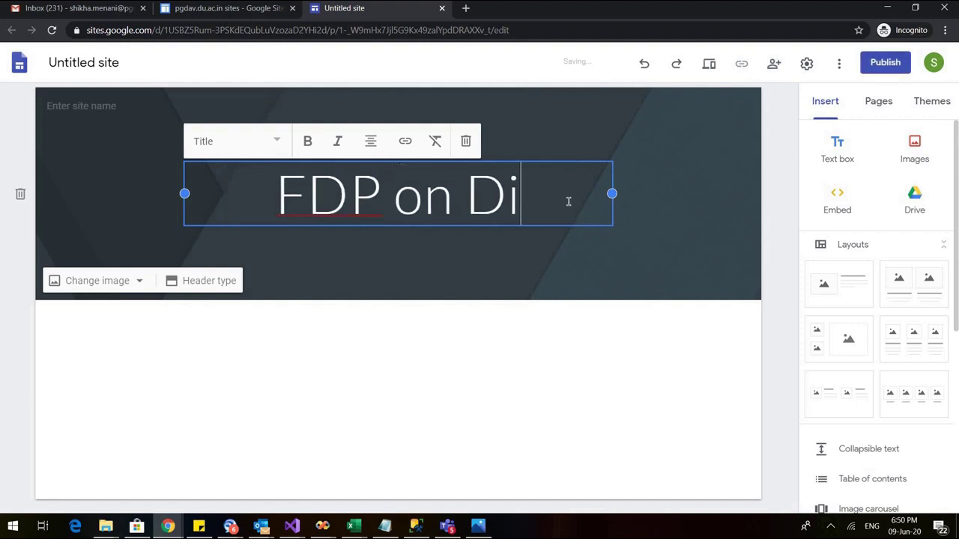
pyautogui.press('BackSpace')
pyautogui.press('BackSpace')
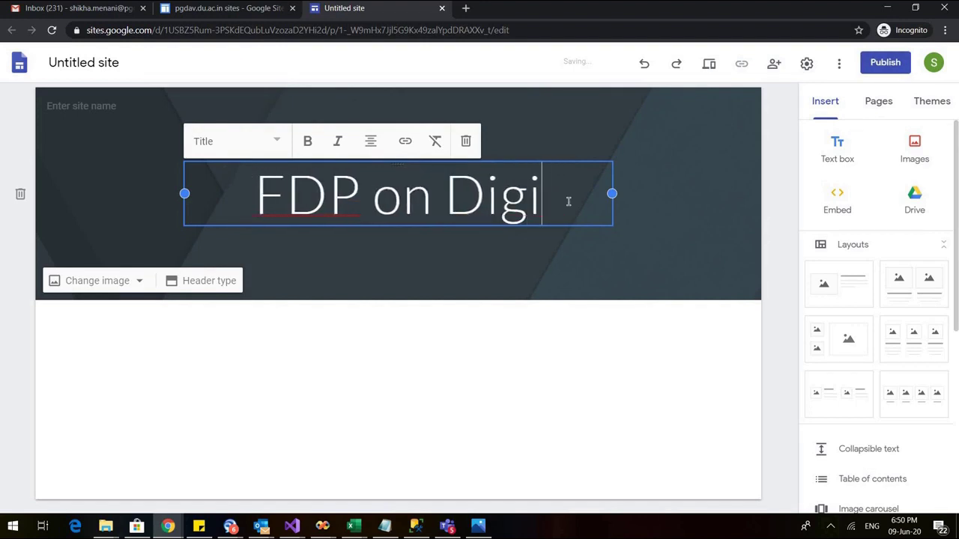
pyautogui.write('tal Metho')
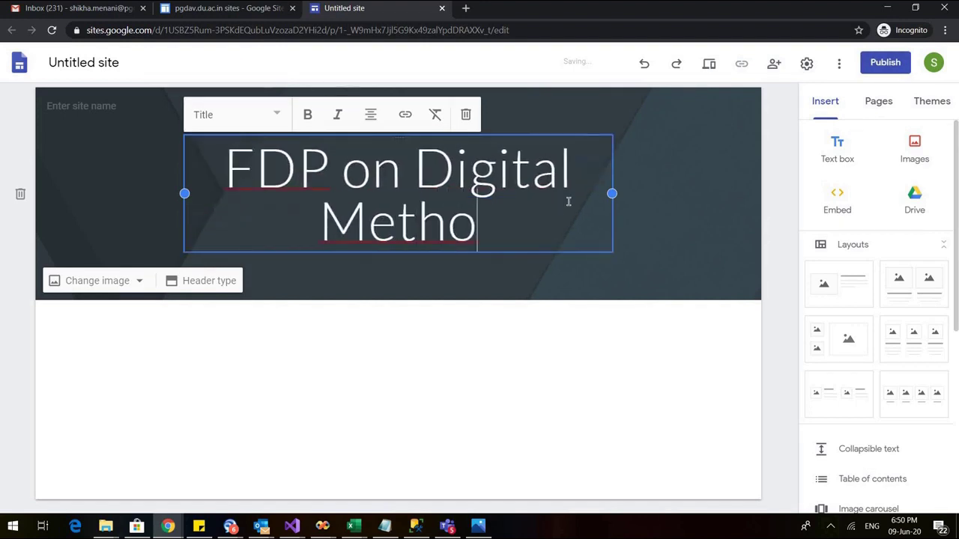
pyautogui.write('dology')
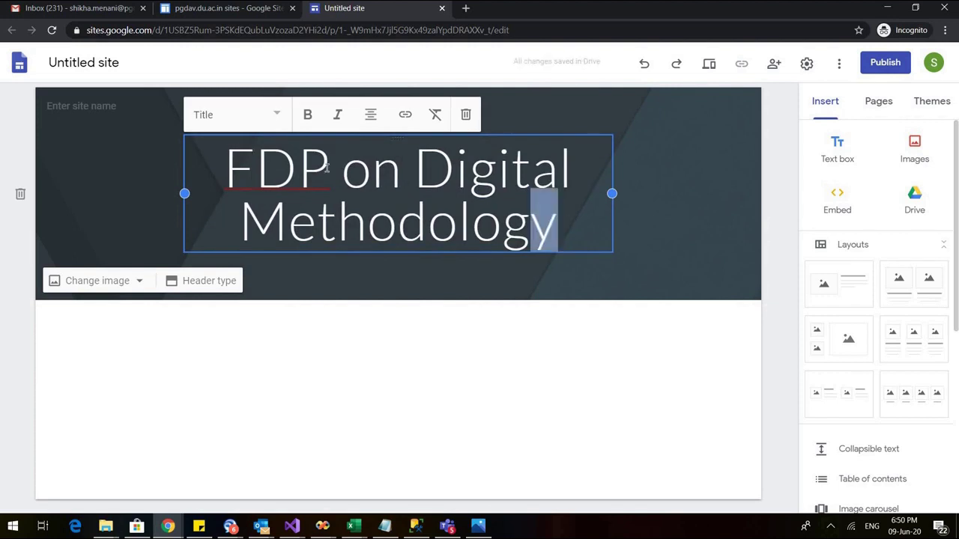
# Make the whole title bold and keep it in Title style
pyautogui.moveTo(326, 167); pyautogui.dragTo(227, 166)
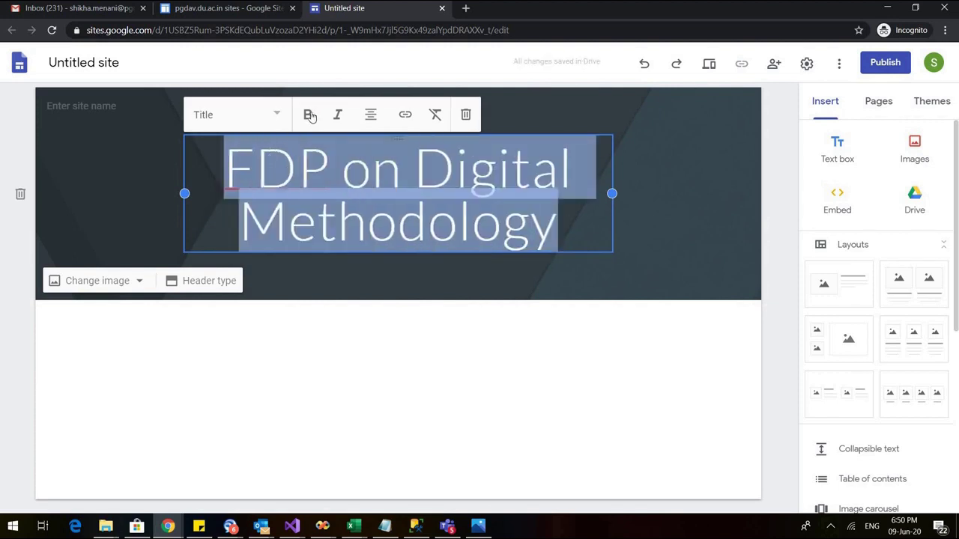
pyautogui.click(309, 115)
pyautogui.click(276, 116)
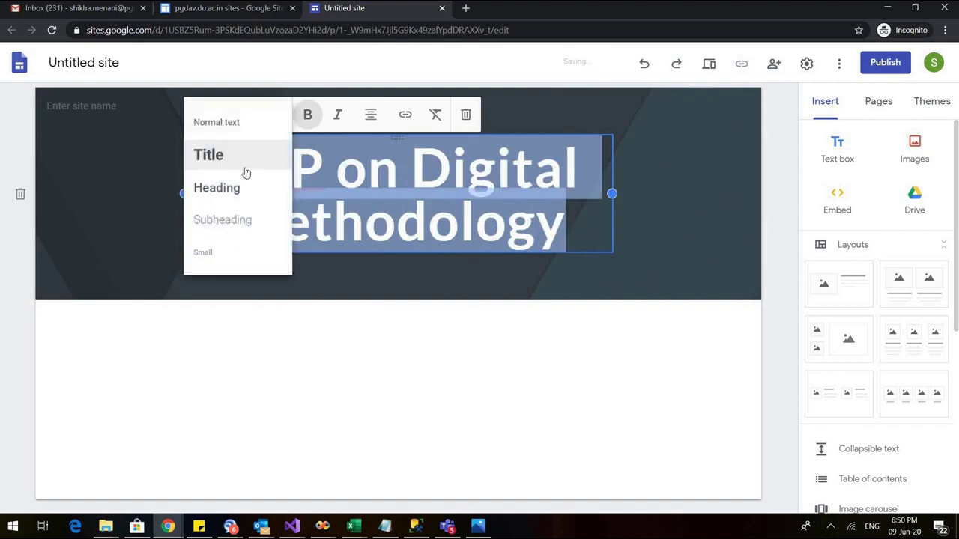
pyautogui.click(236, 191)
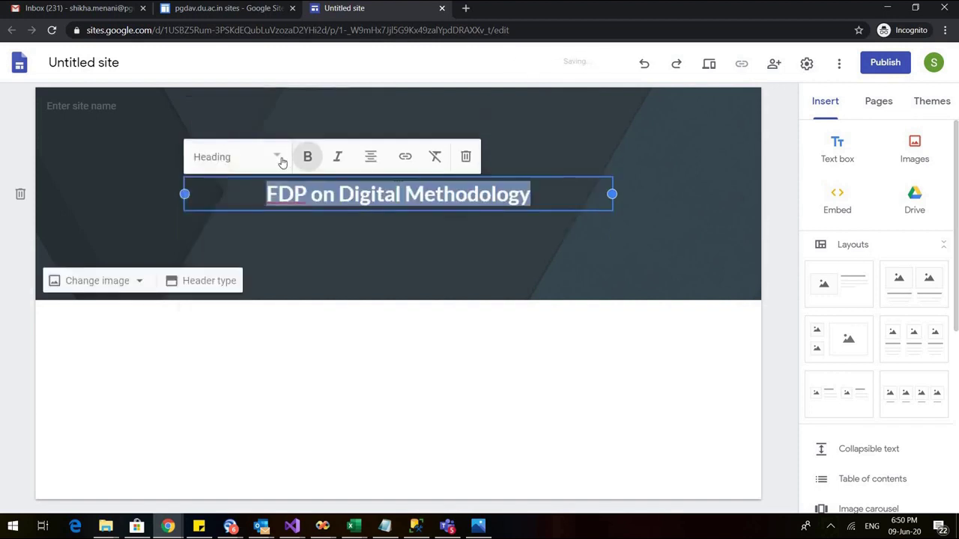
pyautogui.click(278, 157)
pyautogui.click(230, 199)
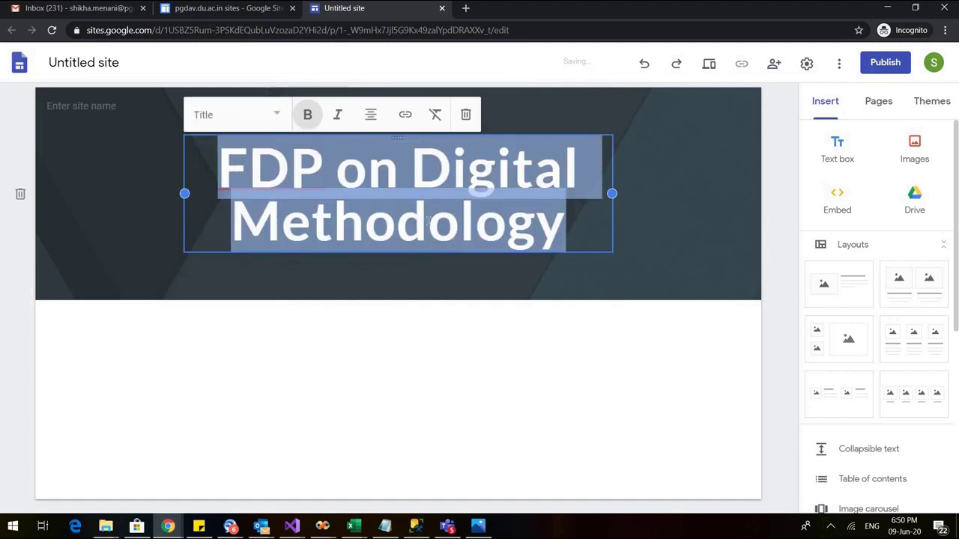
pyautogui.click(670, 247)
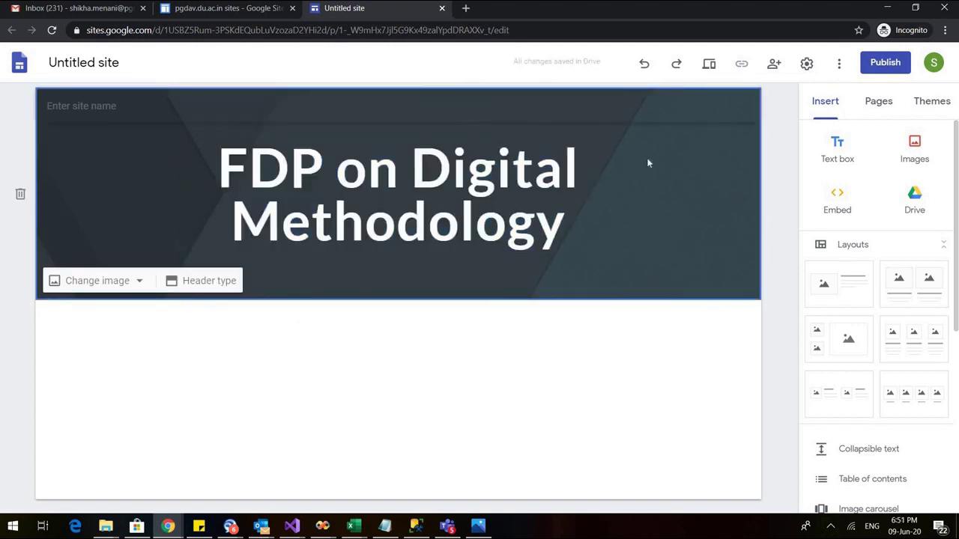
# Upload image 1.png from the computer as the header background banner
pyautogui.click(139, 281)
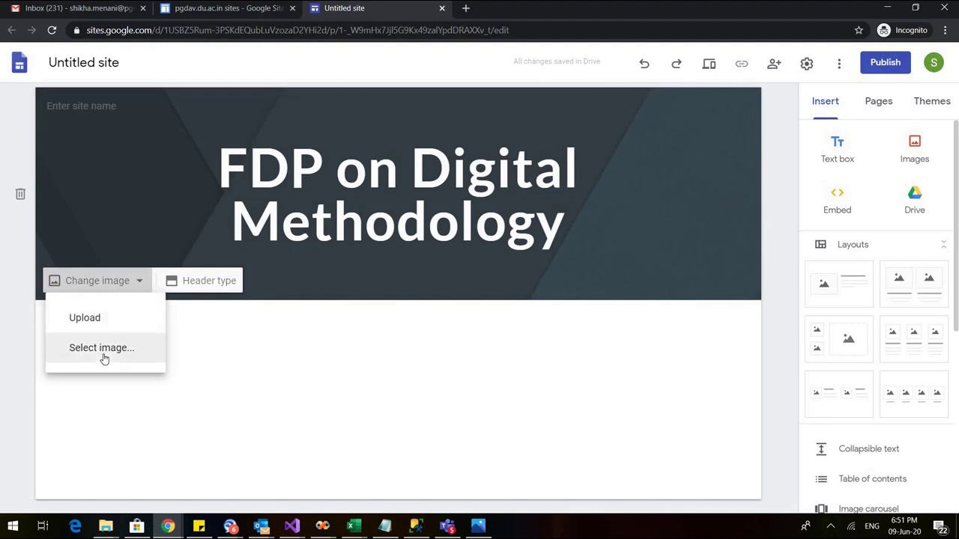
pyautogui.click(85, 318)
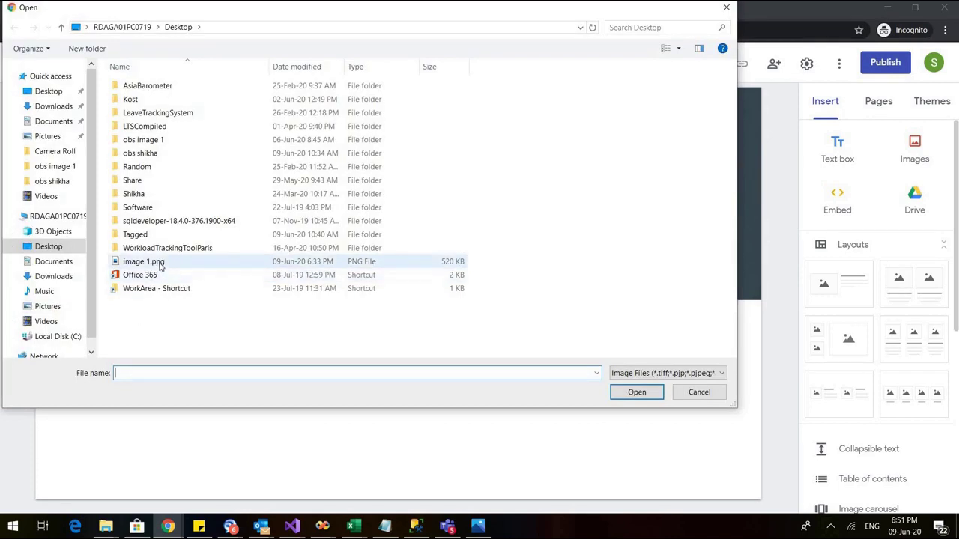
pyautogui.click(159, 268)
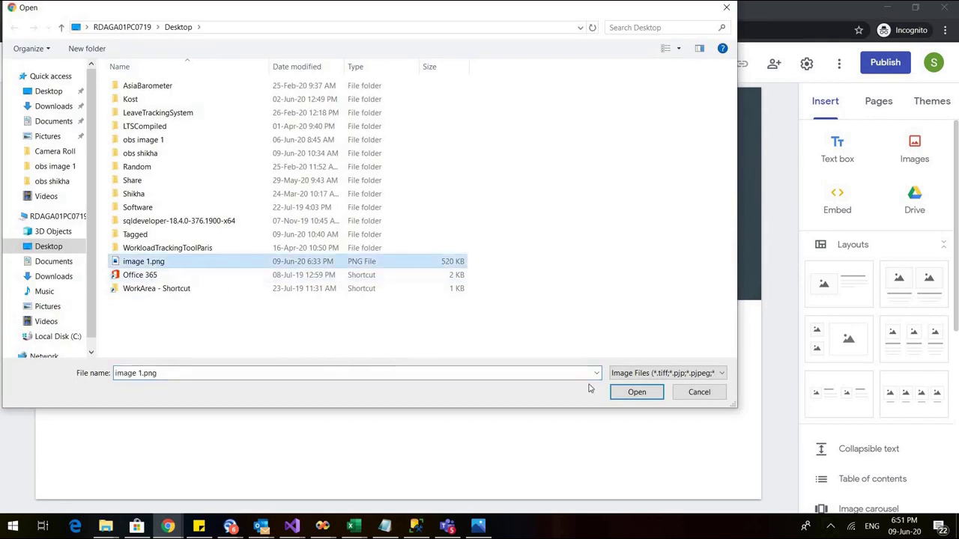
pyautogui.click(652, 395)
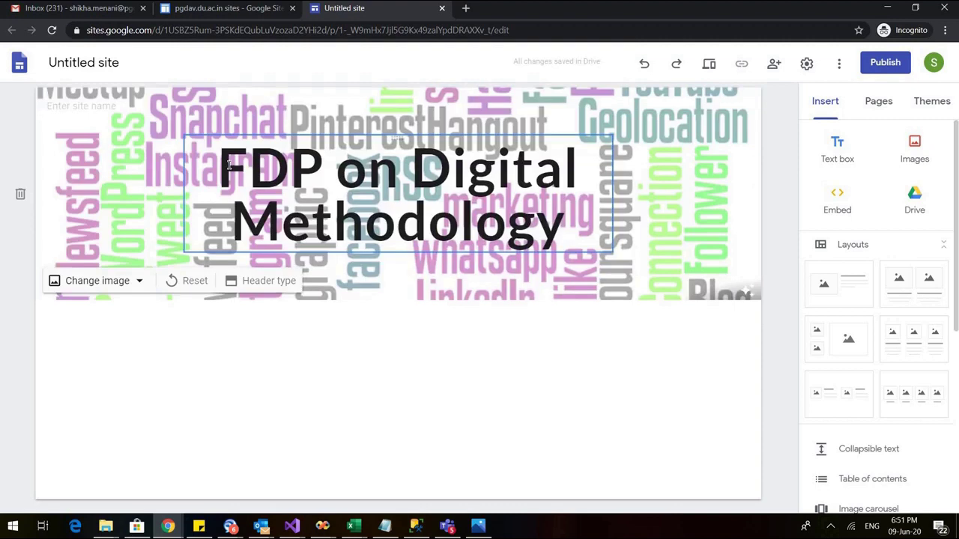
pyautogui.click(286, 310)
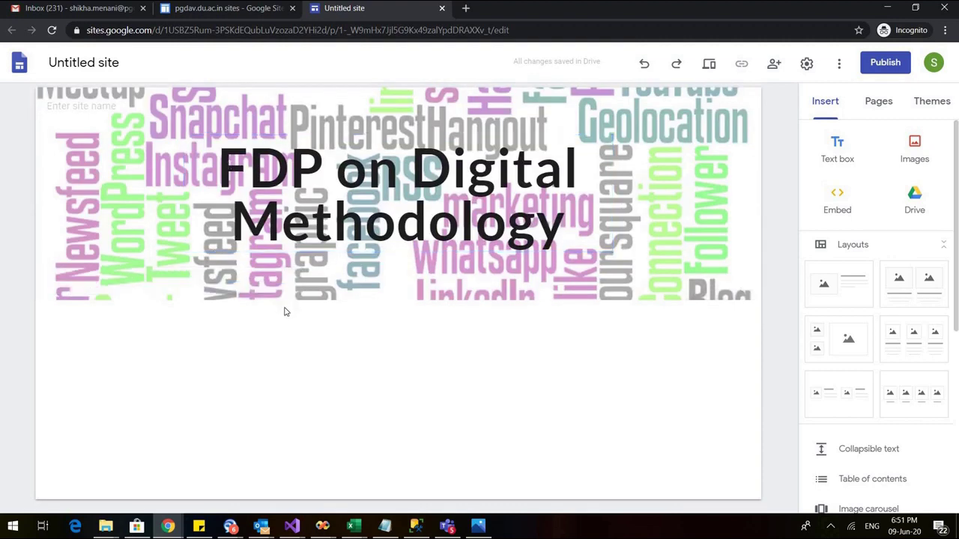
pyautogui.moveTo(136, 278)
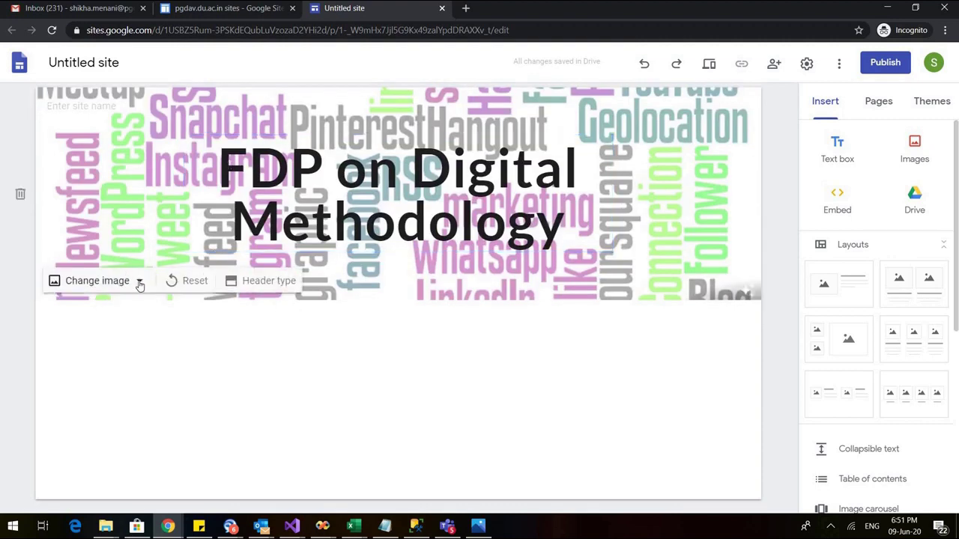
pyautogui.click(139, 282)
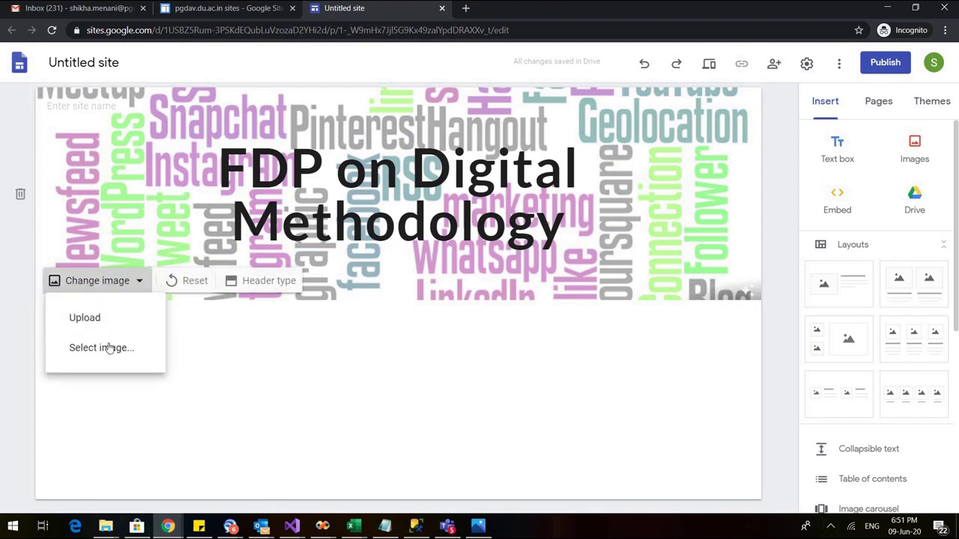
pyautogui.click(107, 348)
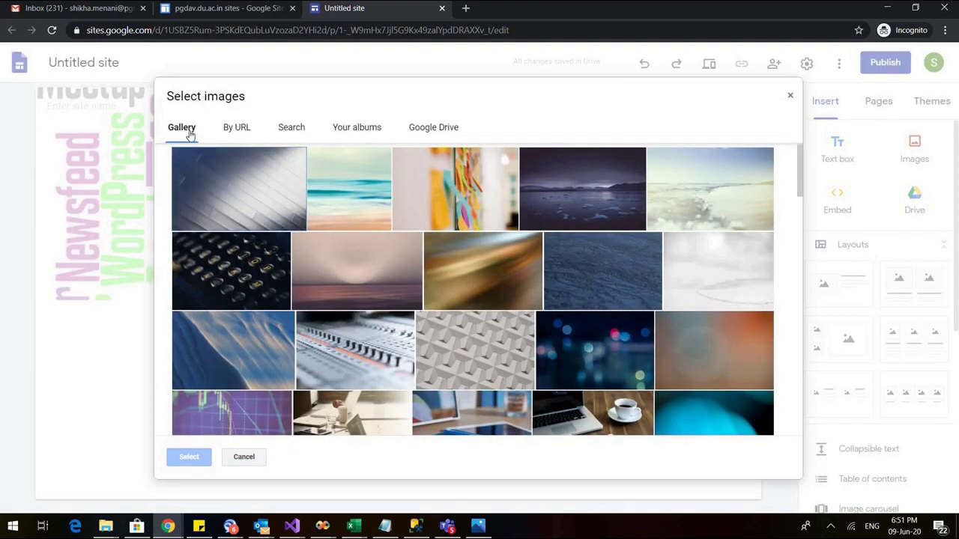
pyautogui.click(235, 132)
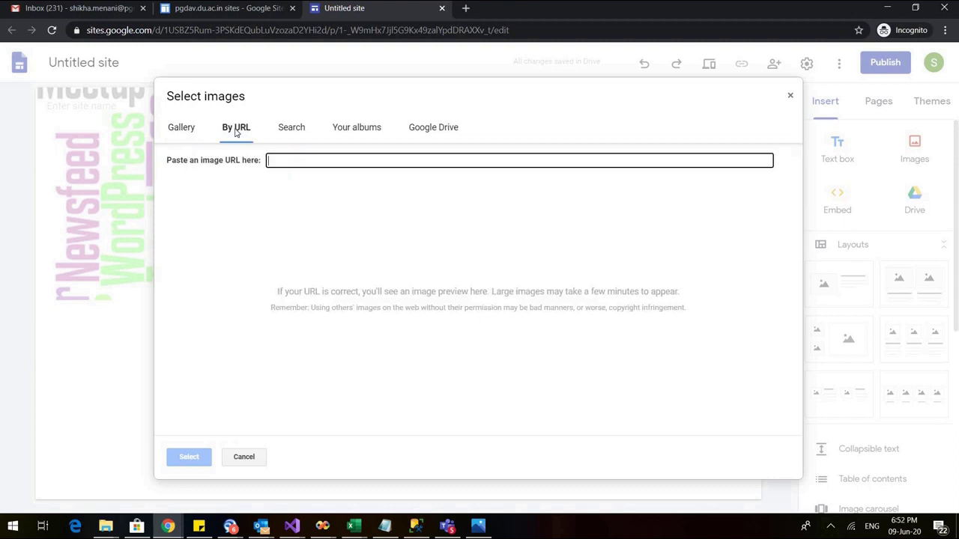
pyautogui.click(292, 130)
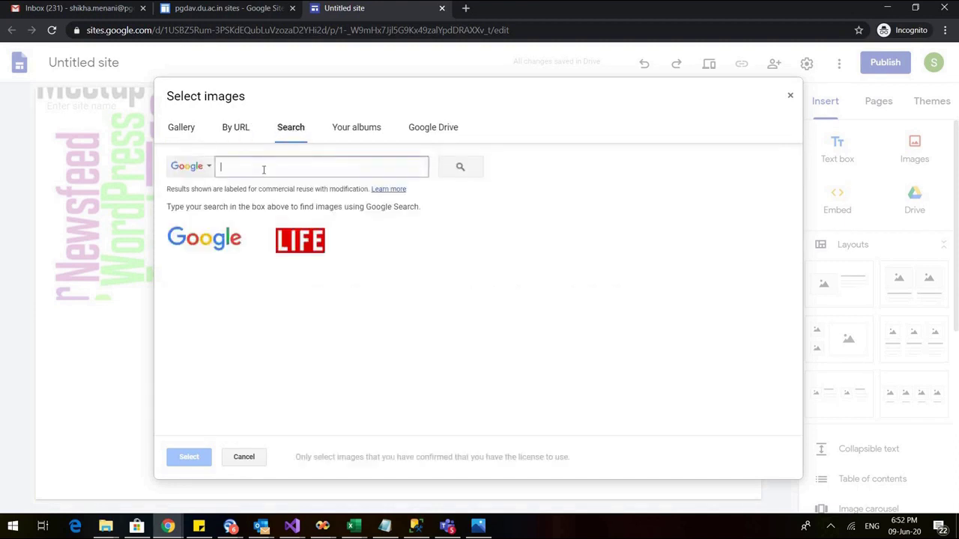
pyautogui.write('e la')
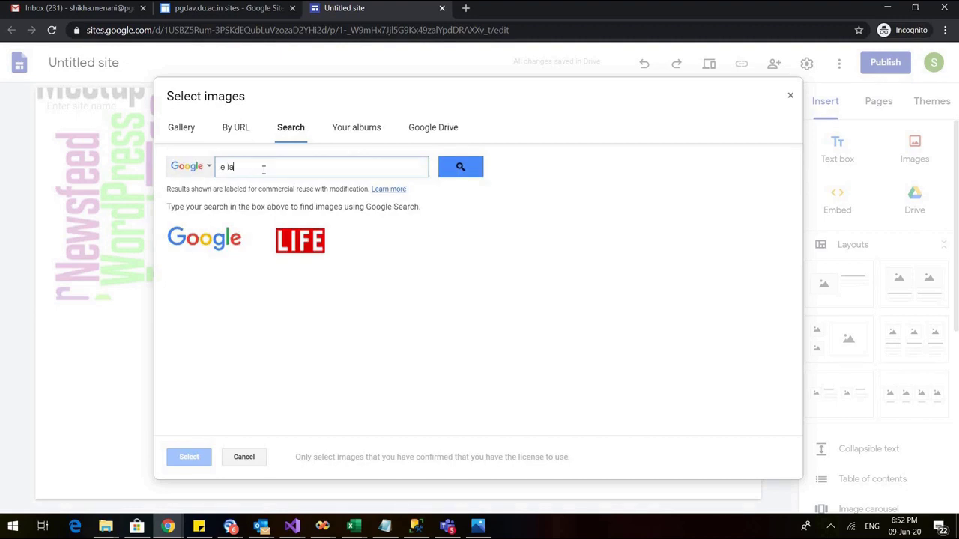
pyautogui.press('BackSpace')
pyautogui.write('eraning')
pyautogui.press('Return')
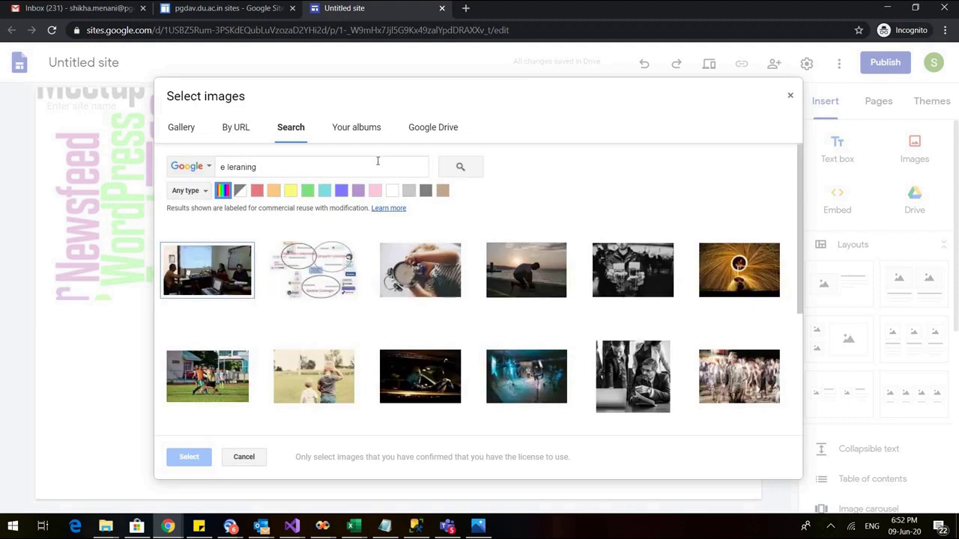
pyautogui.click(357, 129)
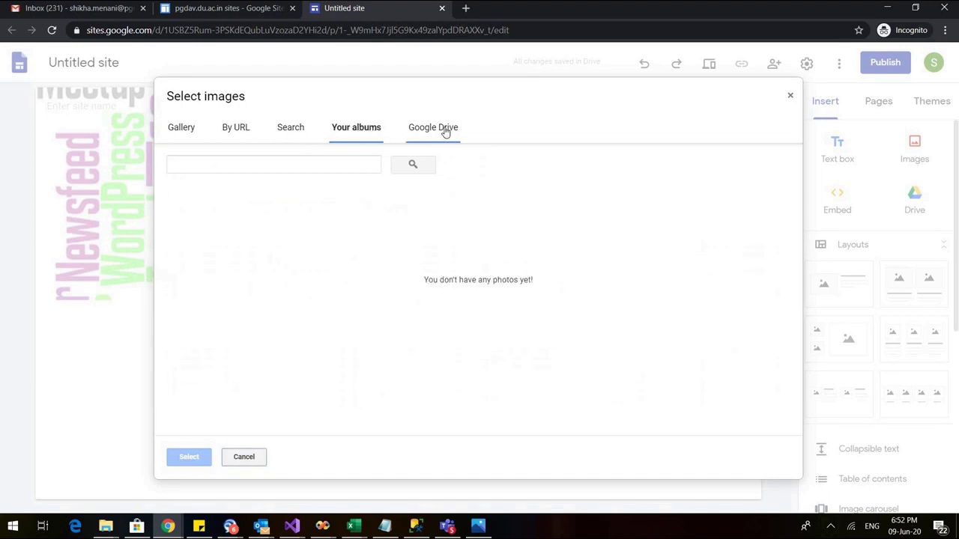
pyautogui.click(243, 457)
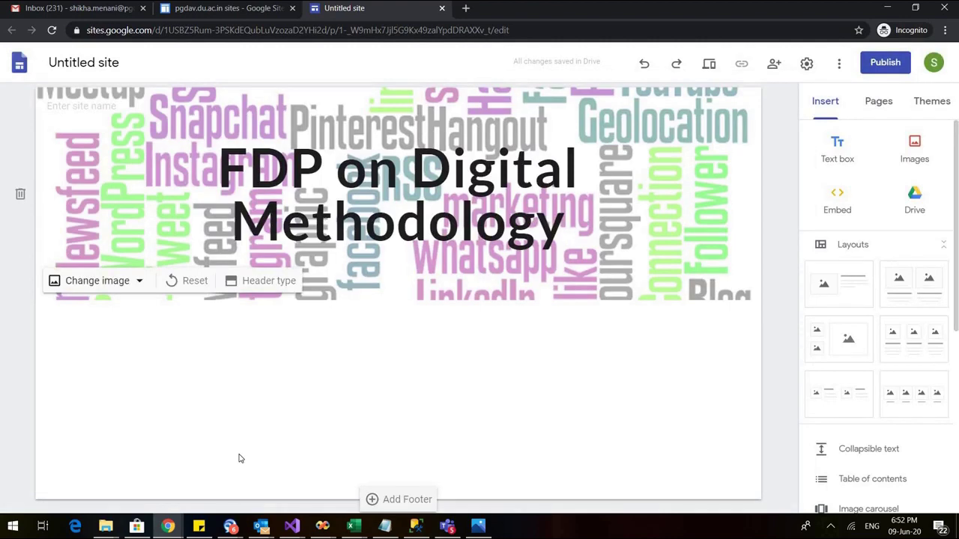
# Set the site name to FDP and rename the 'Untitled site' document to FDP
pyautogui.click(89, 106)
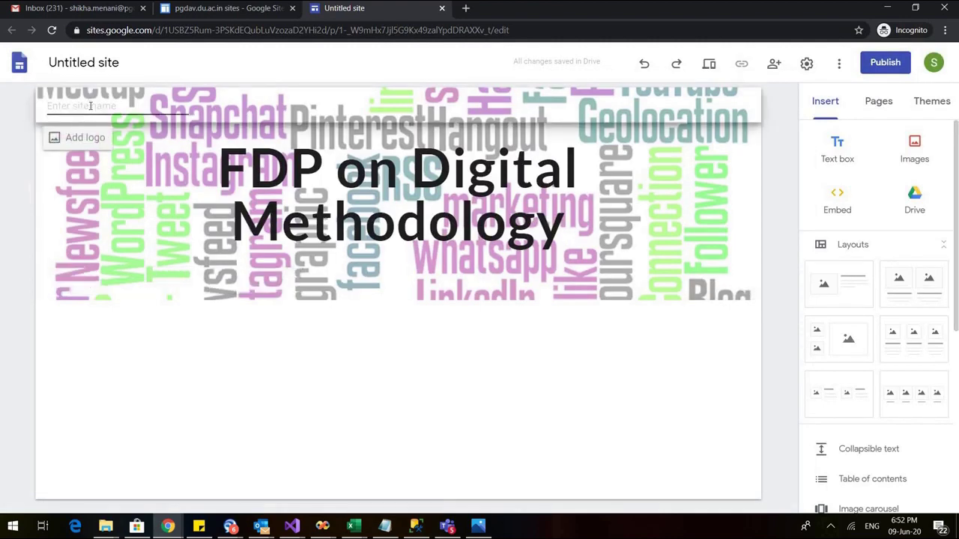
pyautogui.write('FDP')
pyautogui.click(100, 63)
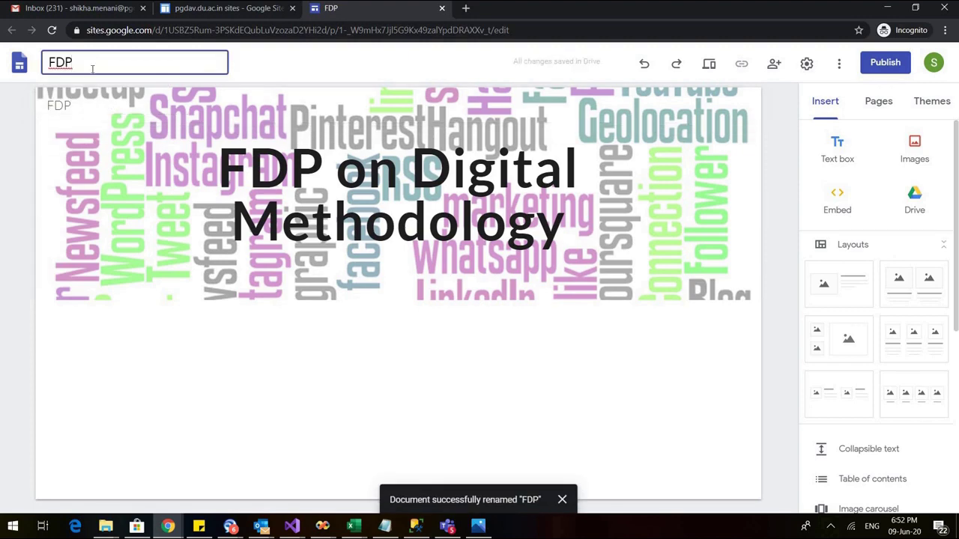
pyautogui.moveTo(71, 141)
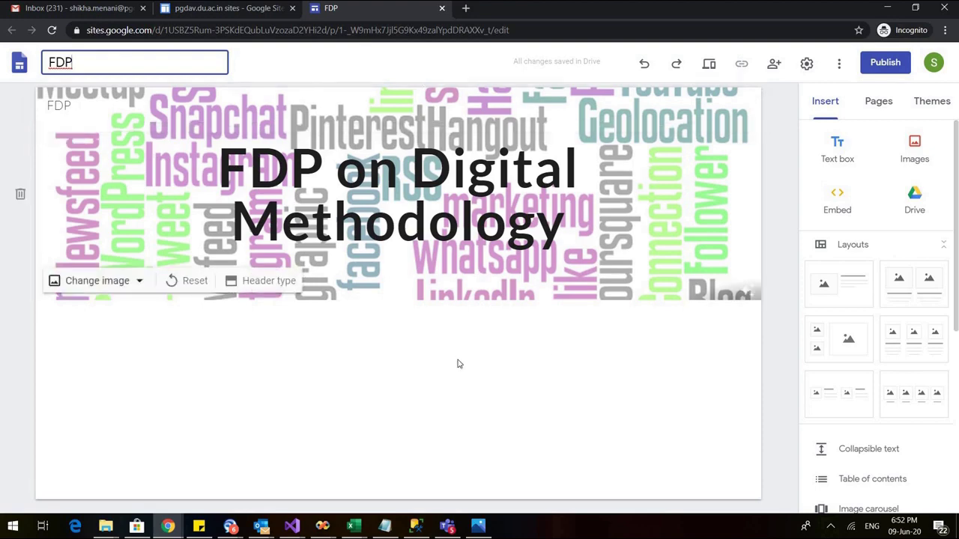
pyautogui.click(352, 360)
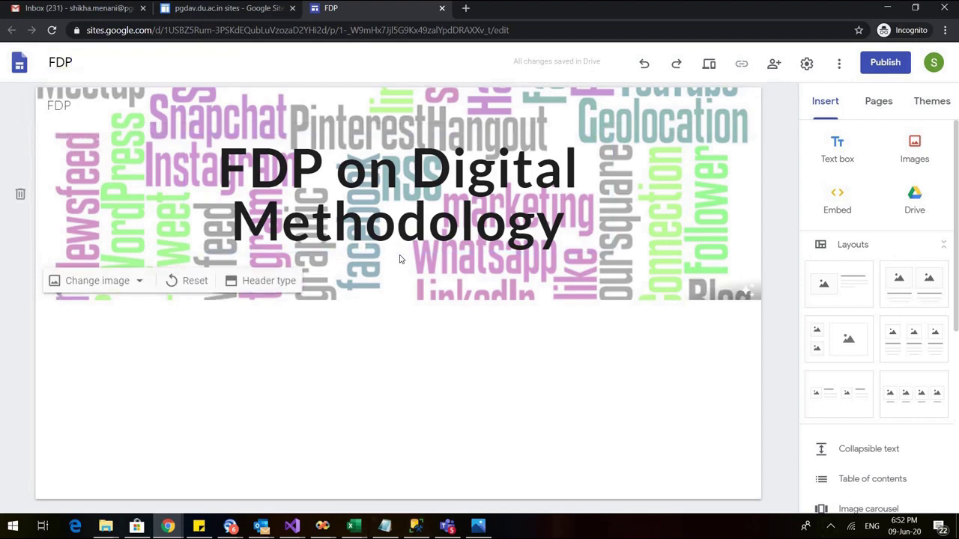
pyautogui.click(268, 281)
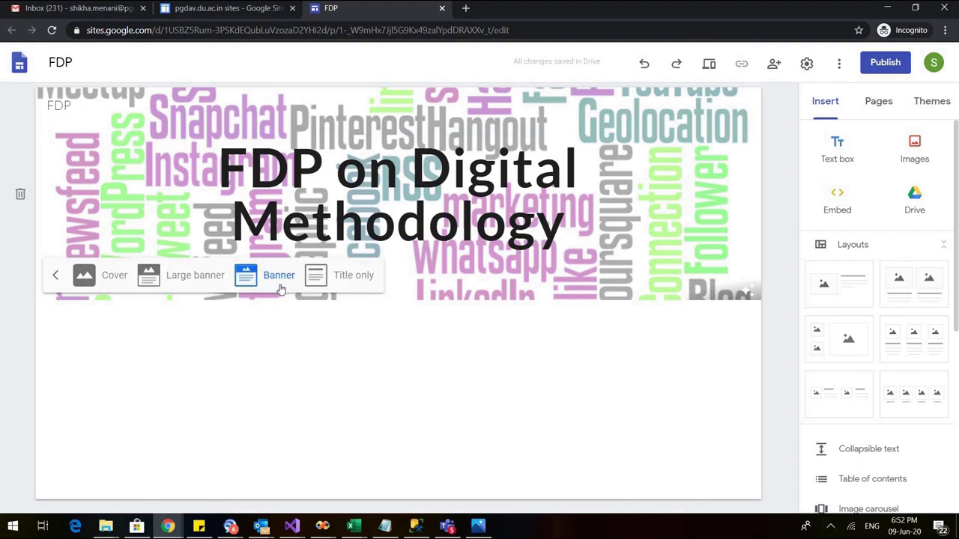
pyautogui.click(114, 279)
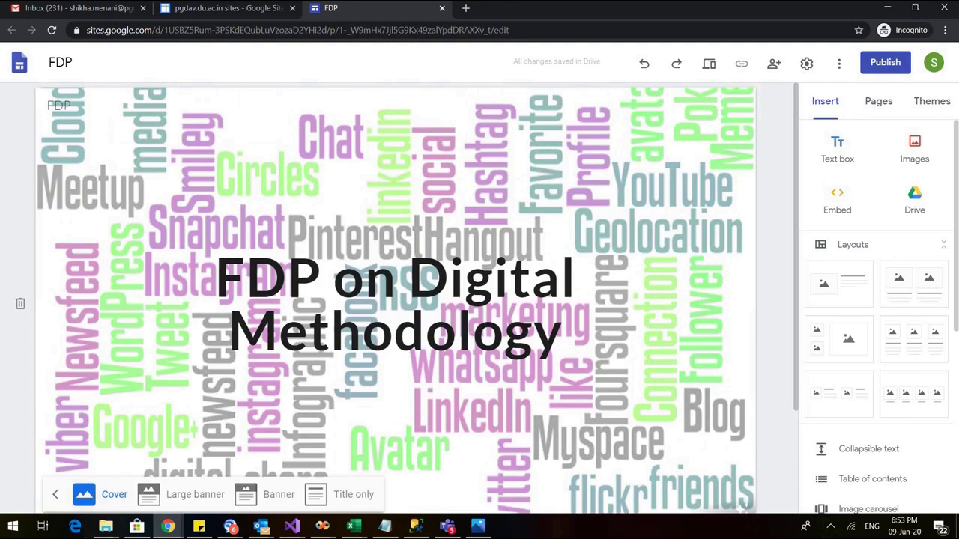
pyautogui.click(181, 496)
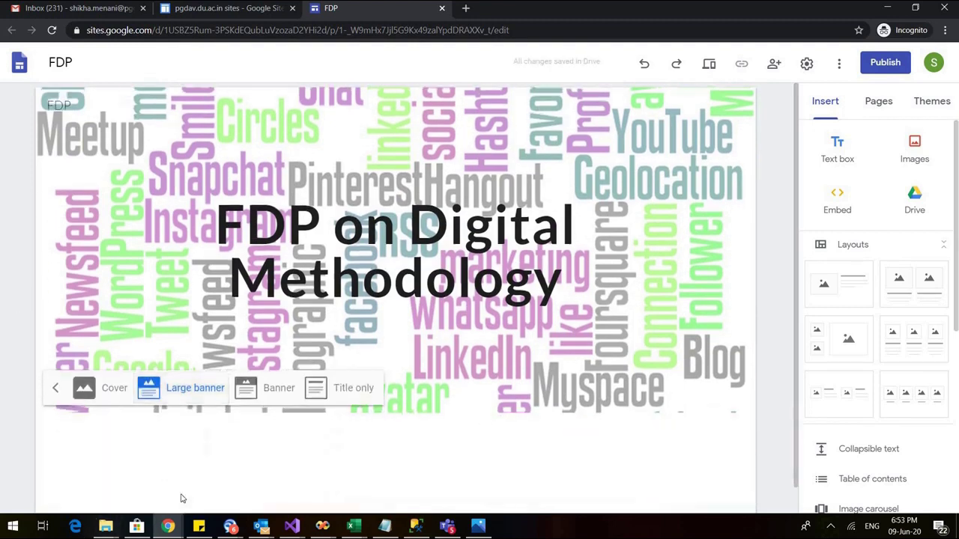
pyautogui.click(272, 395)
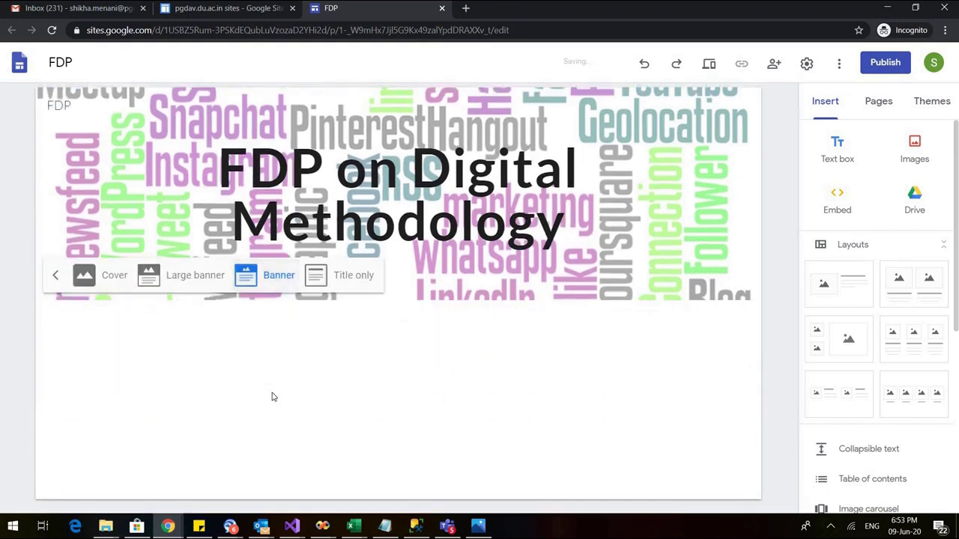
pyautogui.click(357, 276)
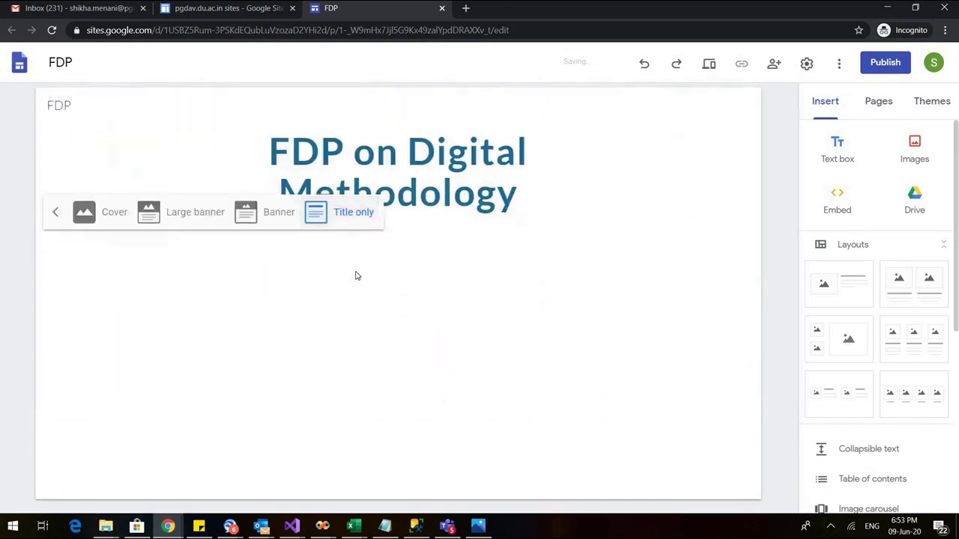
pyautogui.click(278, 212)
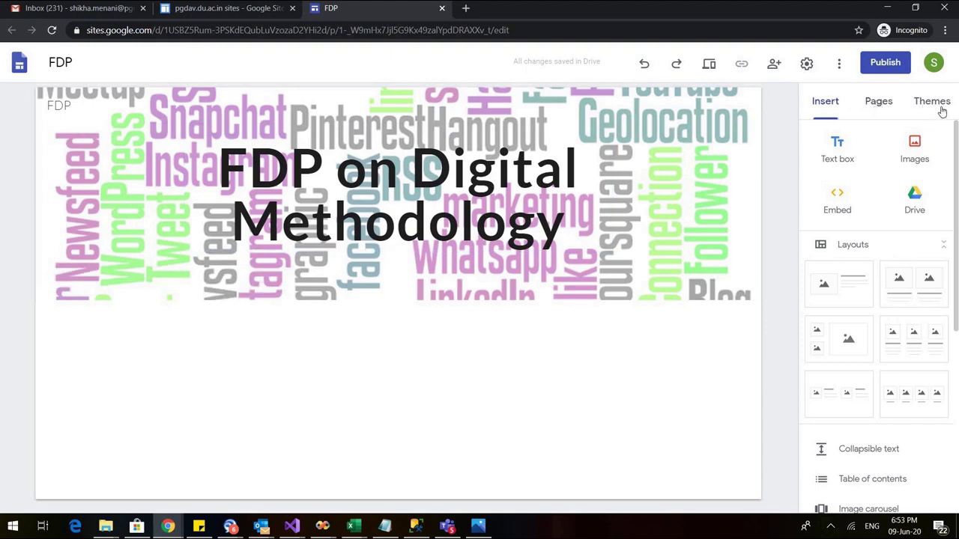
# Insert a text box reading 'The FDP is to enrich the learner with digital methodologies to interact with the students'
pyautogui.click(827, 108)
pyautogui.click(836, 150)
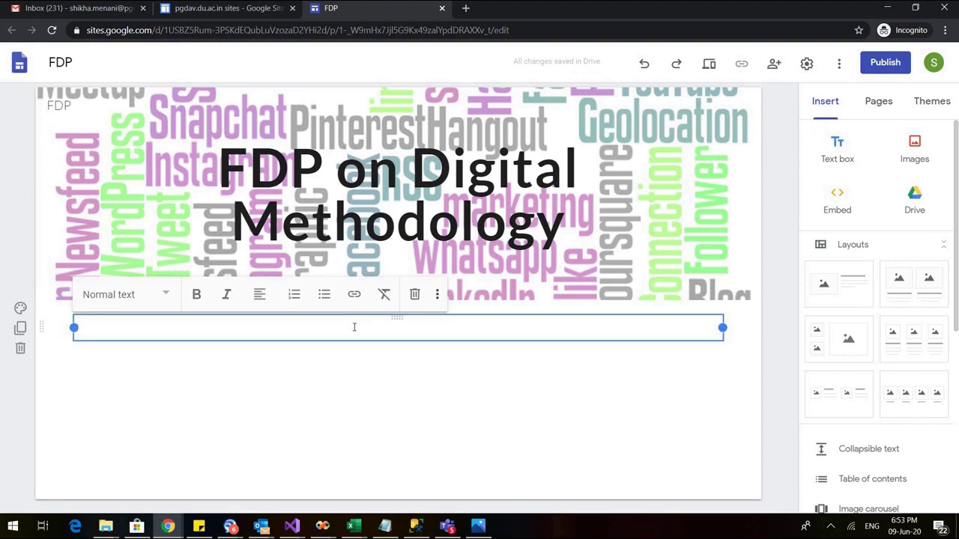
pyautogui.write('The FDP is to enr')
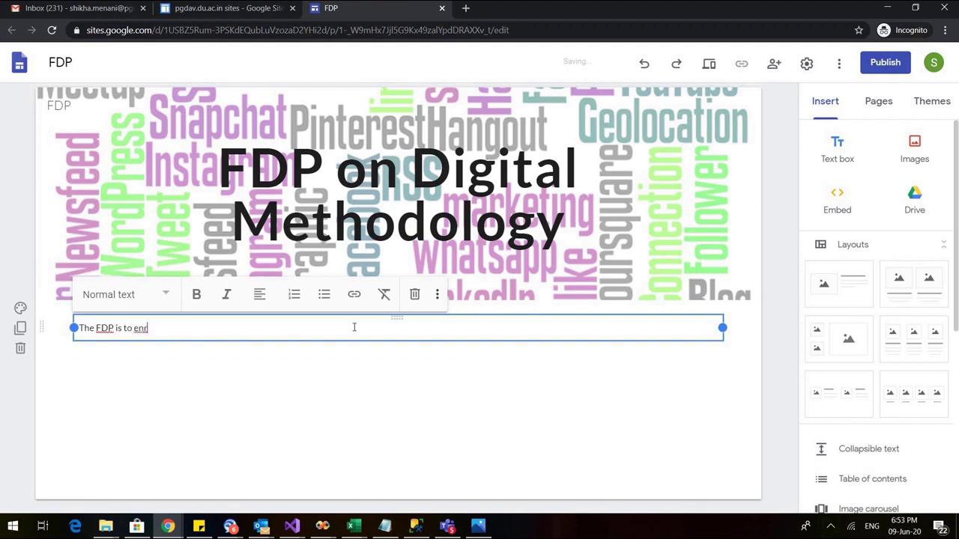
pyautogui.write('ich the leraner')
pyautogui.press('BackSpace')
pyautogui.press('BackSpace')
pyautogui.press('BackSpace')
pyautogui.press('BackSpace')
pyautogui.press('BackSpace')
pyautogui.press('BackSpace')
pyautogui.write('earner with digital ')
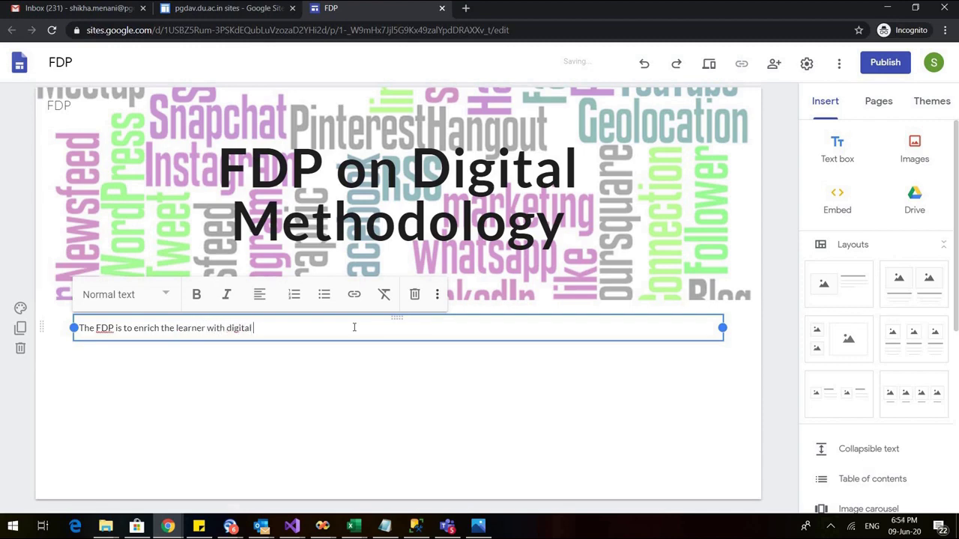
pyautogui.write('an')
pyautogui.press('BackSpace')
pyautogui.write('methodologies toin')
pyautogui.write('act')
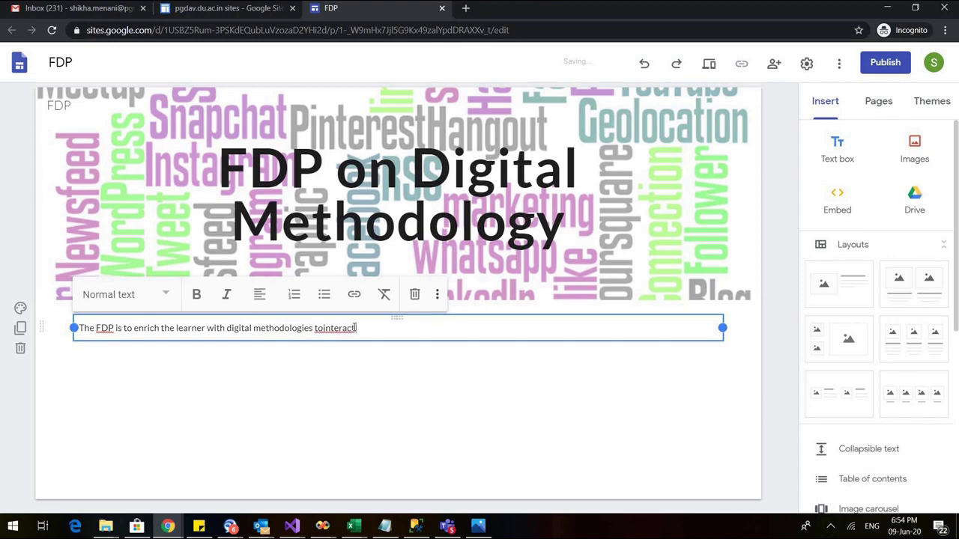
pyautogui.press('BackSpace')
pyautogui.press('BackSpace')
pyautogui.press('BackSpace')
pyautogui.press('BackSpace')
pyautogui.press('BackSpace')
pyautogui.press('BackSpace')
pyautogui.press('BackSpace')
pyautogui.press('BackSpace')
pyautogui.write('interact with the')
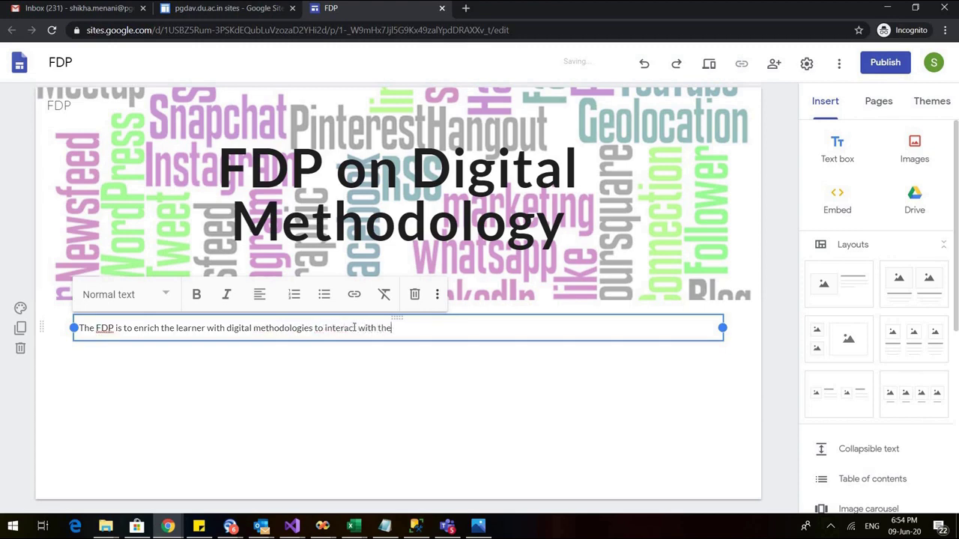
pyautogui.write(' students')
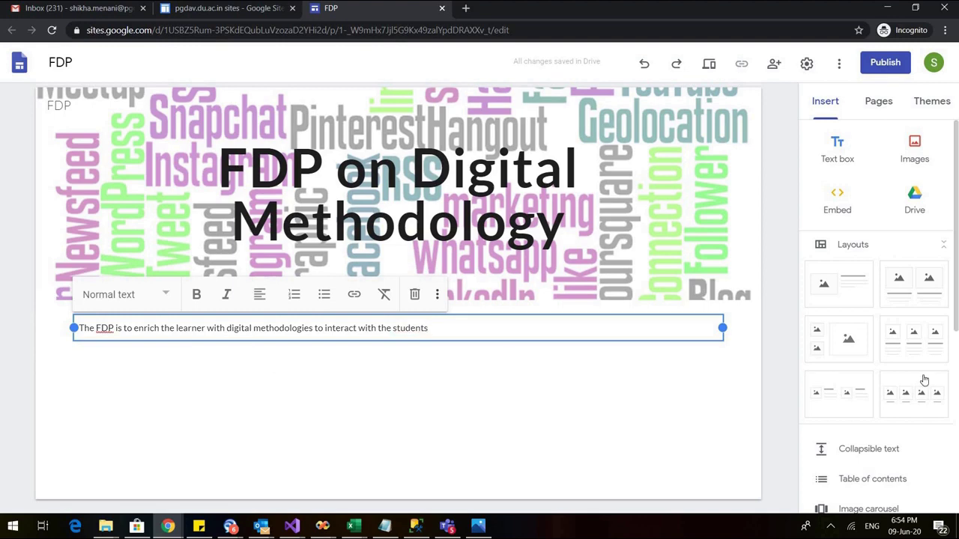
# Insert a divider below the paragraph ending 'to interact with the students'
pyautogui.moveTo(956, 319); pyautogui.dragTo(957, 416)
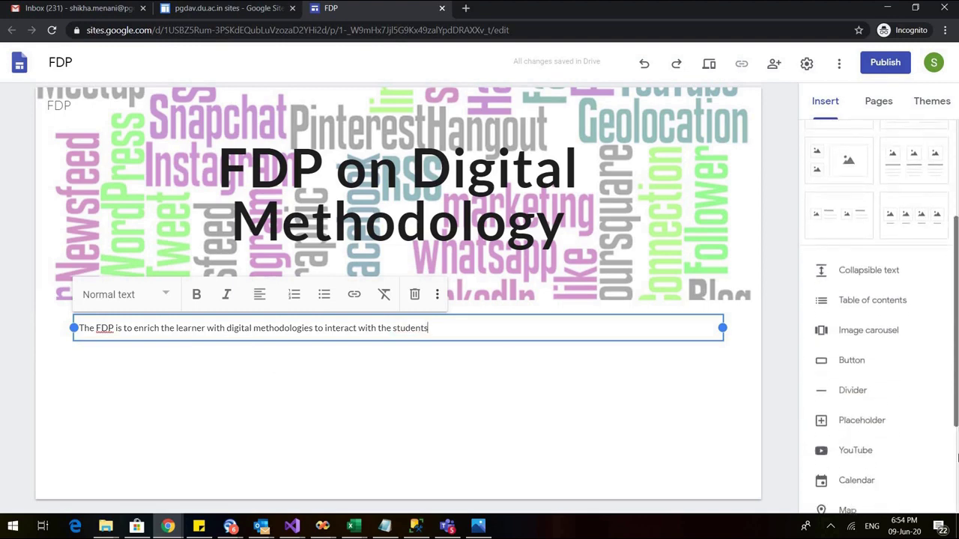
pyautogui.moveTo(957, 457); pyautogui.dragTo(957, 521)
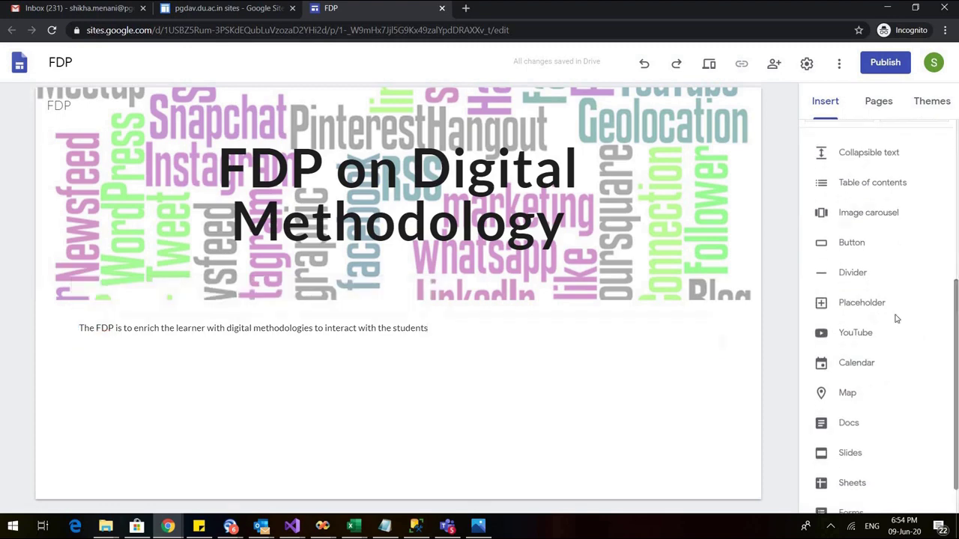
pyautogui.click(852, 274)
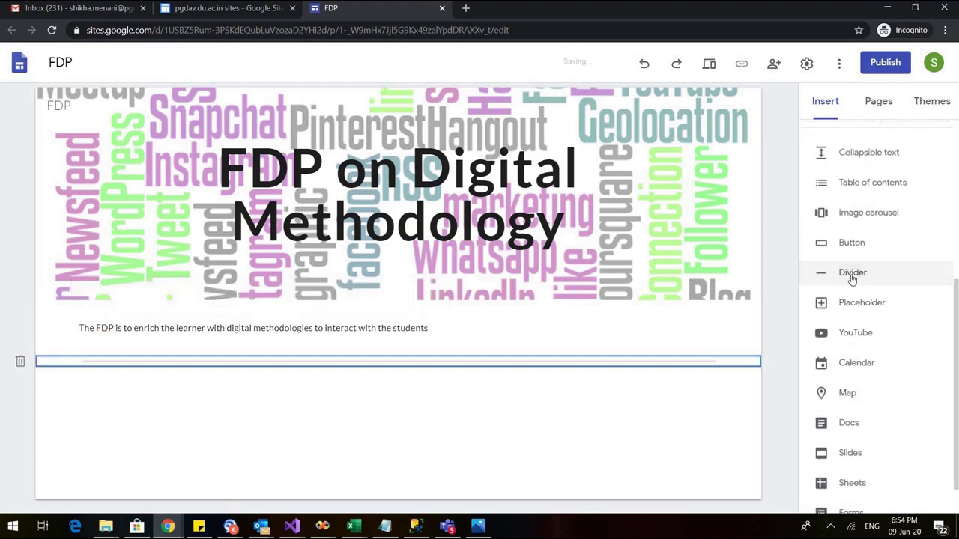
pyautogui.click(589, 394)
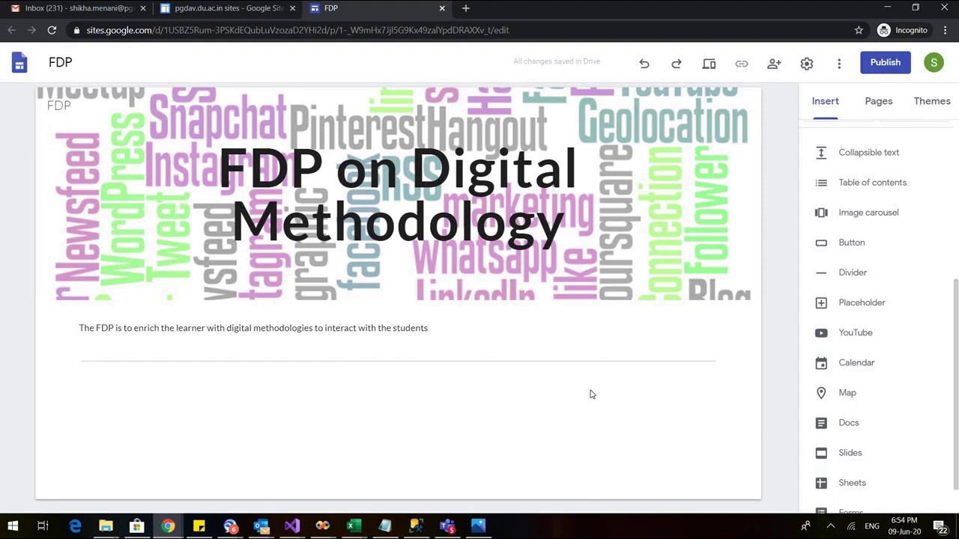
# Insert a table of contents block beneath the word-cloud banner
pyautogui.click(884, 186)
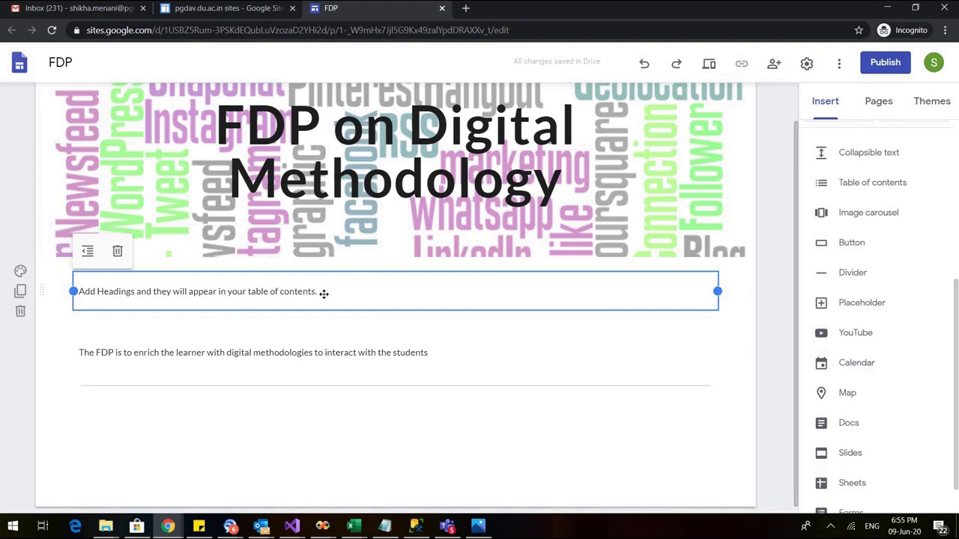
pyautogui.click(232, 327)
pyautogui.doubleClick(224, 335)
# Open a blank first line at the top of the intro sentence's text box
pyautogui.click(117, 341)
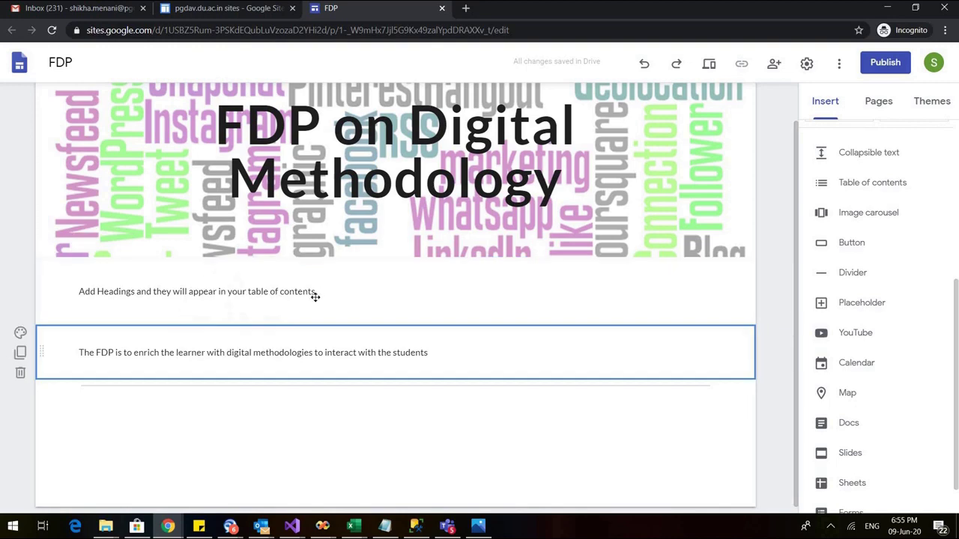
pyautogui.click(360, 297)
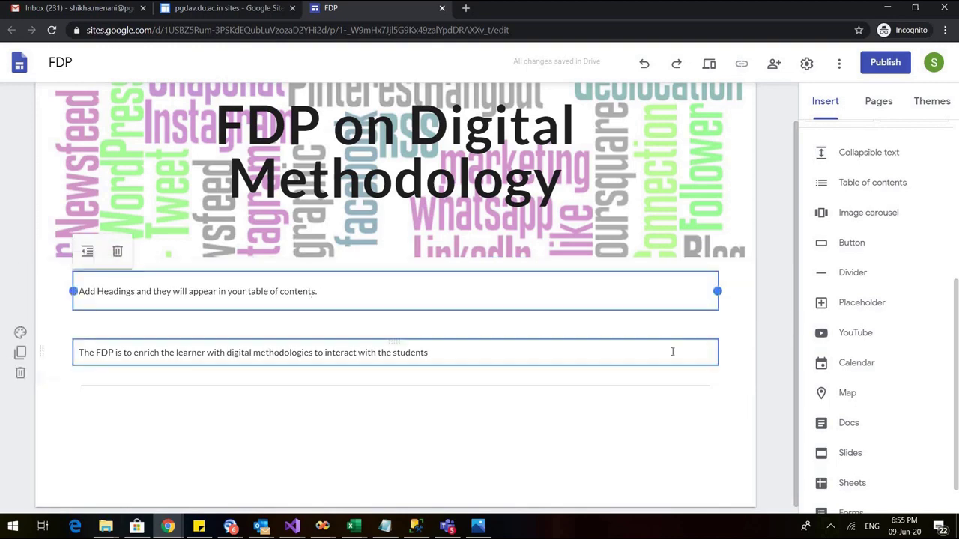
pyautogui.click(345, 332)
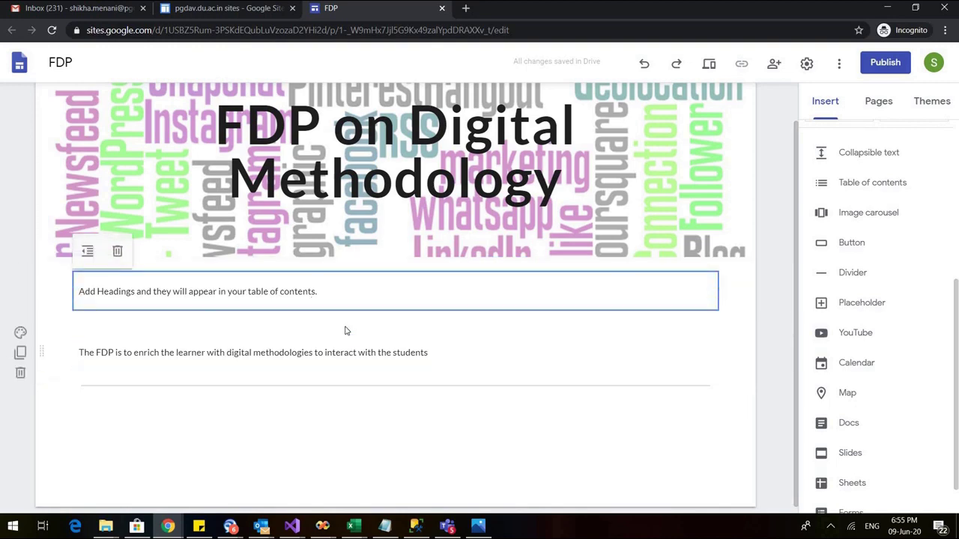
pyautogui.click(331, 342)
pyautogui.click(332, 343)
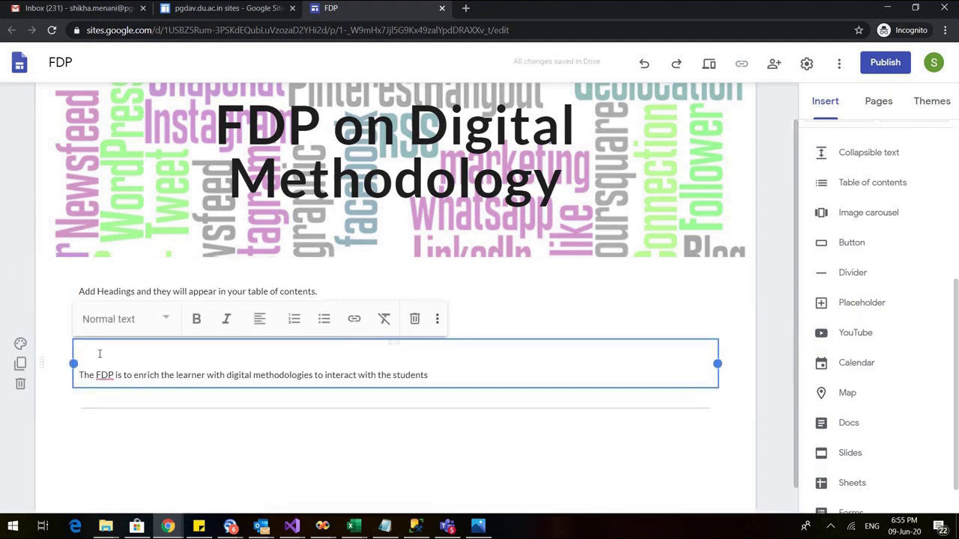
# Type 'Objective' above the intro sentence and style it as a Heading
pyautogui.write('Objective')
pyautogui.moveTo(80, 352); pyautogui.dragTo(127, 354)
pyautogui.click(168, 321)
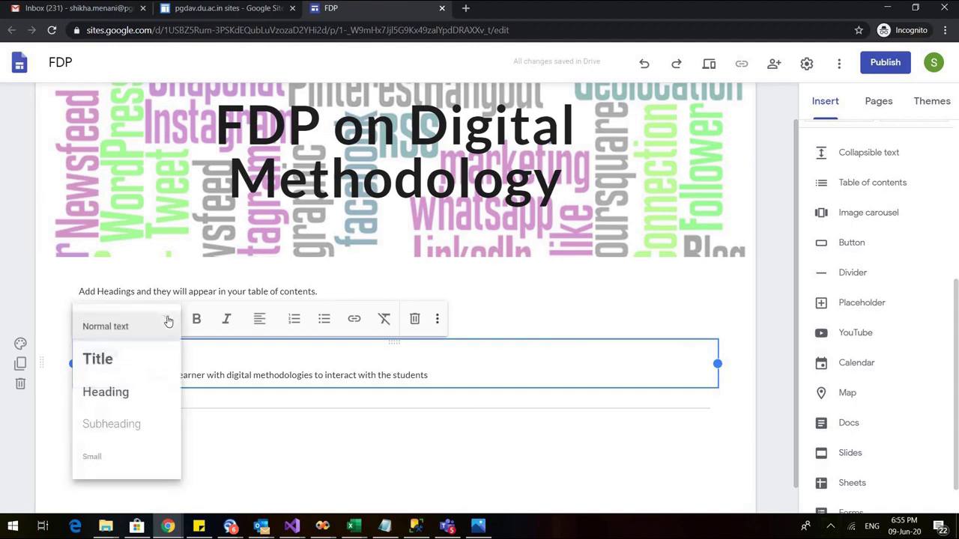
pyautogui.click(118, 395)
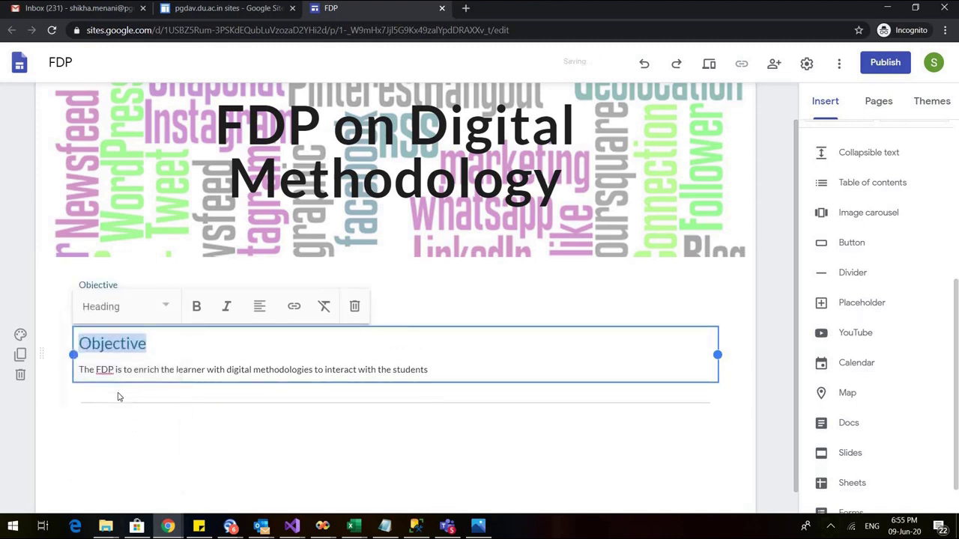
pyautogui.click(126, 437)
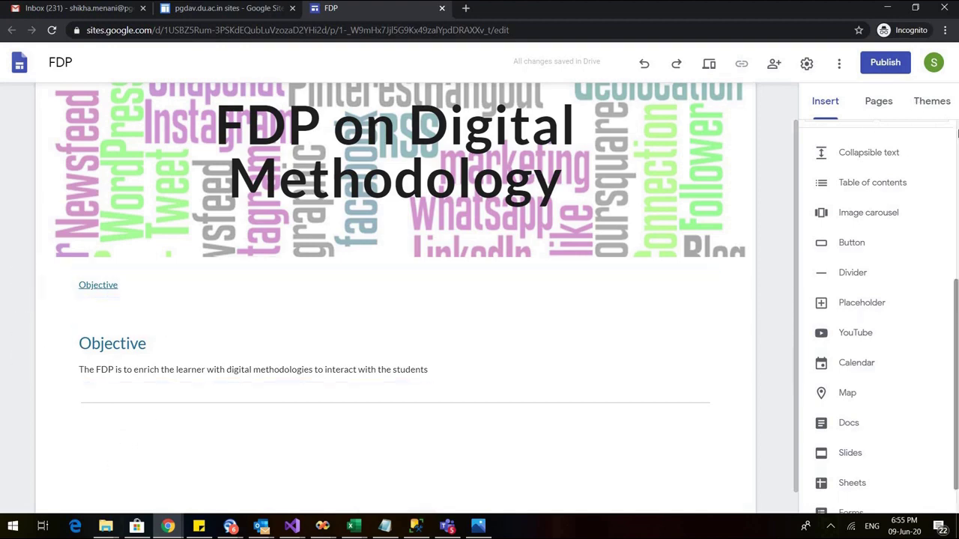
# Add a new text box below Objective with the Heading 'Who can enroll for the course'
pyautogui.scroll(5, 951, 188)
pyautogui.click(838, 150)
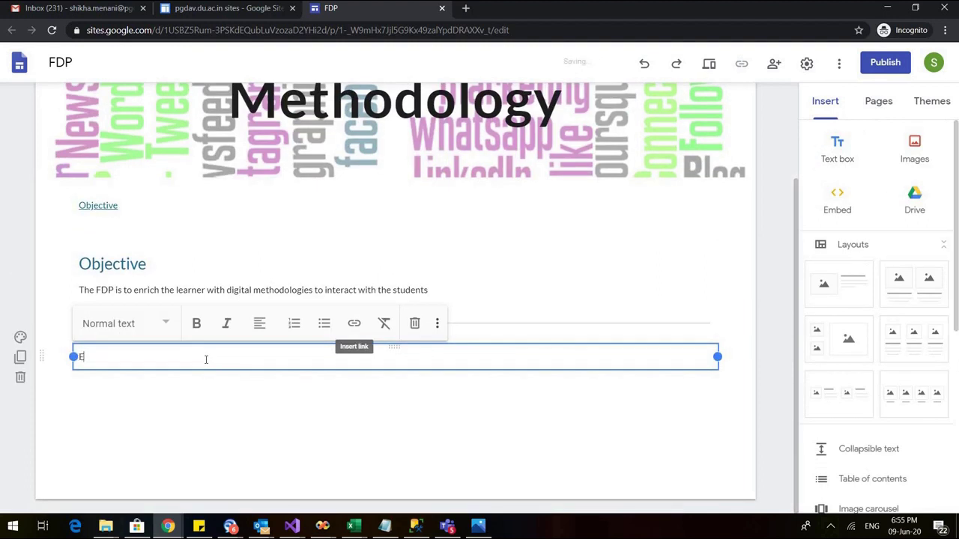
pyautogui.write('Exam')
pyautogui.press('BackSpace')
pyautogui.press('BackSpace')
pyautogui.press('BackSpace')
pyautogui.press('BackSpace')
pyautogui.write('Who can enroll for the course')
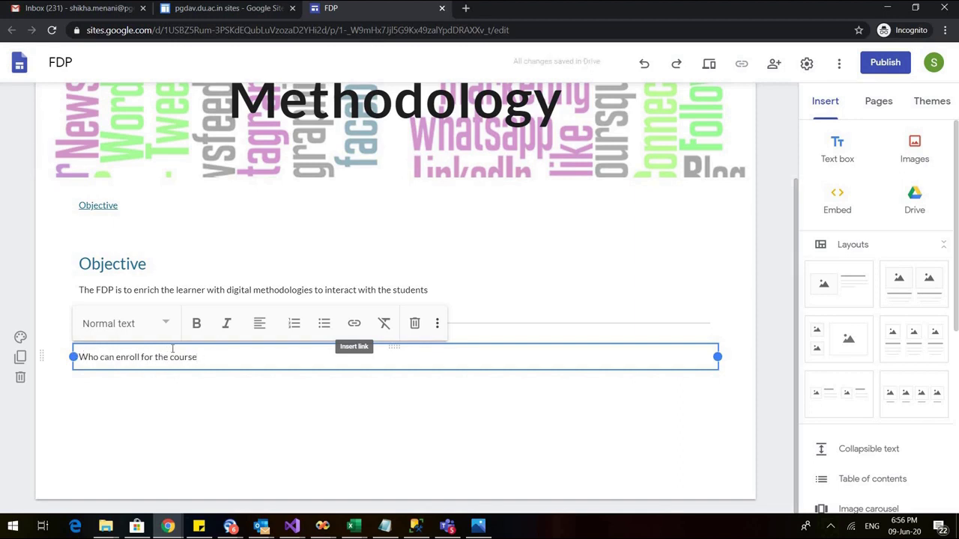
pyautogui.moveTo(79, 356)
pyautogui.mouseDown()
pyautogui.moveTo(200, 357)
pyautogui.moveTo(76, 357)
pyautogui.mouseUp()
pyautogui.click(201, 357)
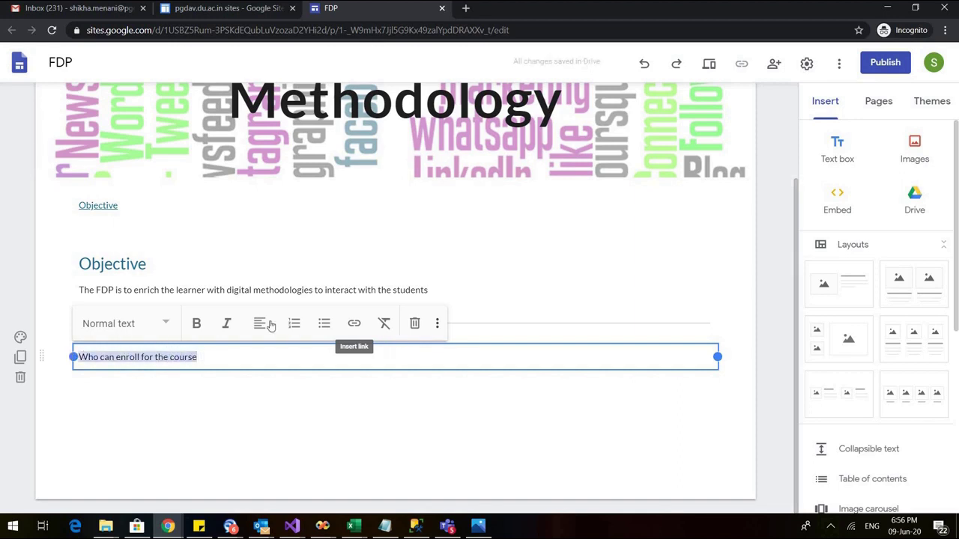
pyautogui.click(158, 324)
pyautogui.click(122, 397)
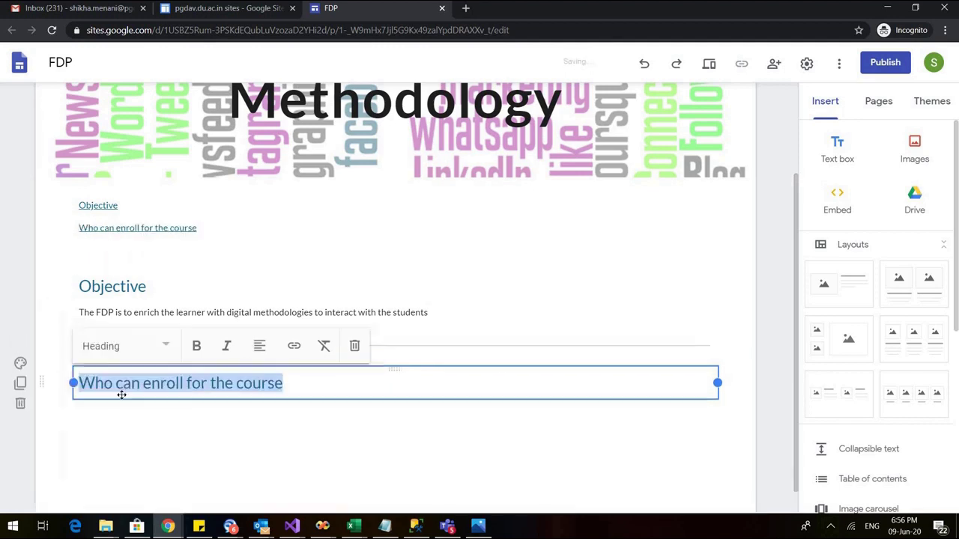
# Add the line 'Any student with 12th pass certificate' under the heading, correcting the 'pss' typo
pyautogui.click(305, 386)
pyautogui.press('Return')
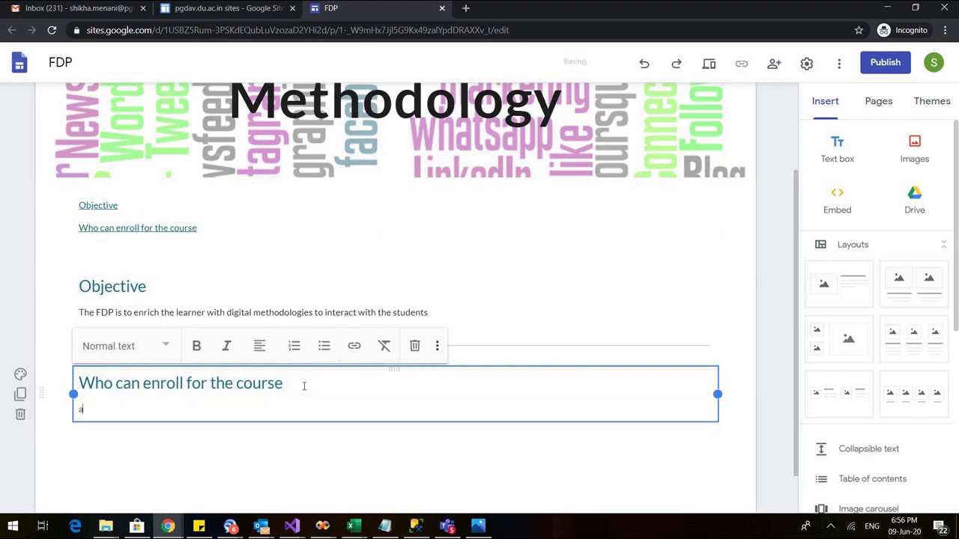
pyautogui.write('any student ith')
pyautogui.press('BackSpace')
pyautogui.press('BackSpace')
pyautogui.press('BackSpace')
pyautogui.press('BackSpace')
pyautogui.press('BackSpace')
pyautogui.press('BackSpace')
pyautogui.press('BackSpace')
pyautogui.press('BackSpace')
pyautogui.press('BackSpace')
pyautogui.press('BackSpace')
pyautogui.press('BackSpace')
pyautogui.press('BackSpace')
pyautogui.press('BackSpace')
pyautogui.press('BackSpace')
pyautogui.press('BackSpace')
pyautogui.write('Any student with 12th')
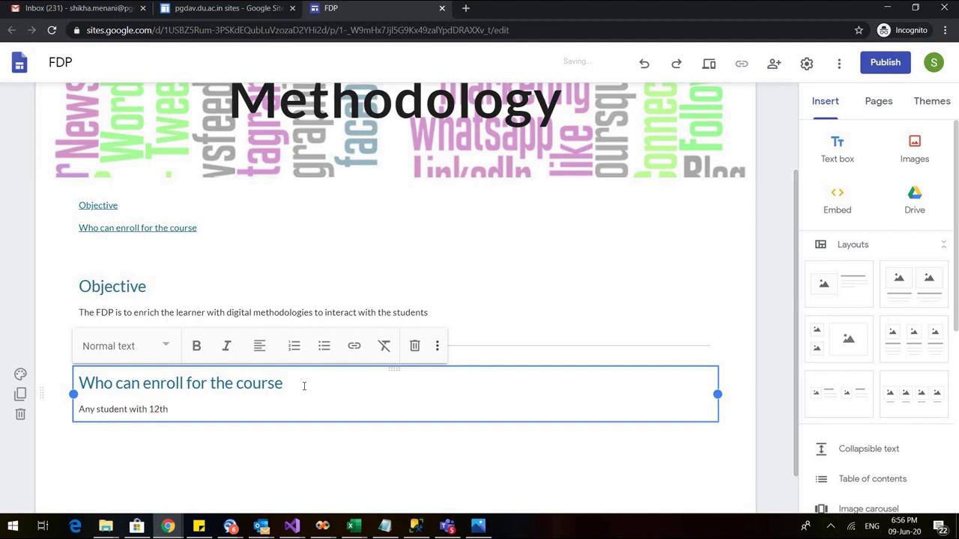
pyautogui.write(' pss certificate')
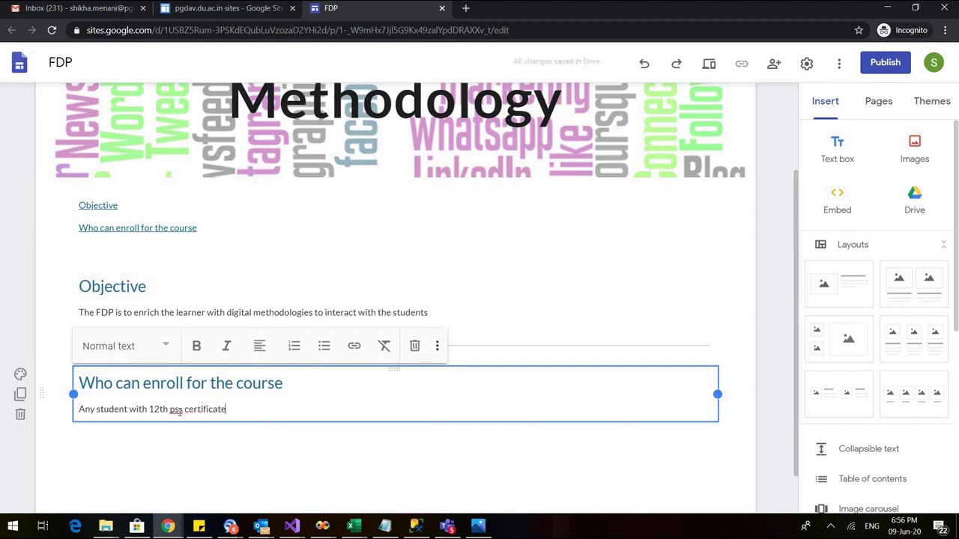
pyautogui.click(173, 409)
pyautogui.write('a')
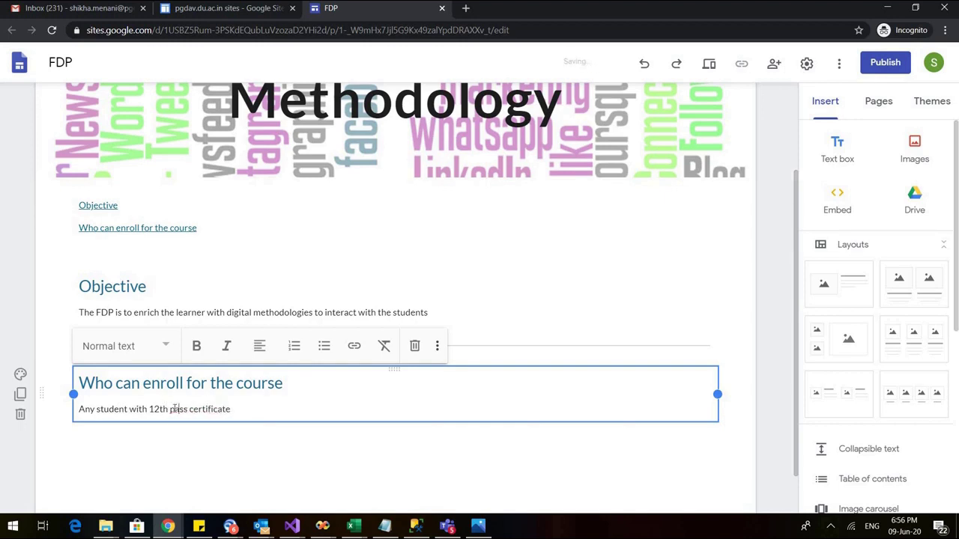
pyautogui.click(178, 477)
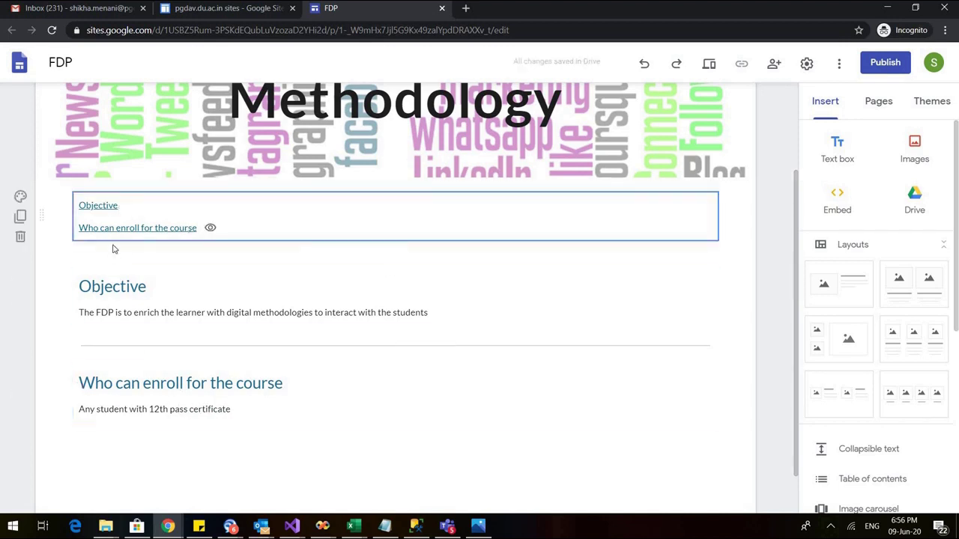
pyautogui.click(111, 215)
pyautogui.click(260, 418)
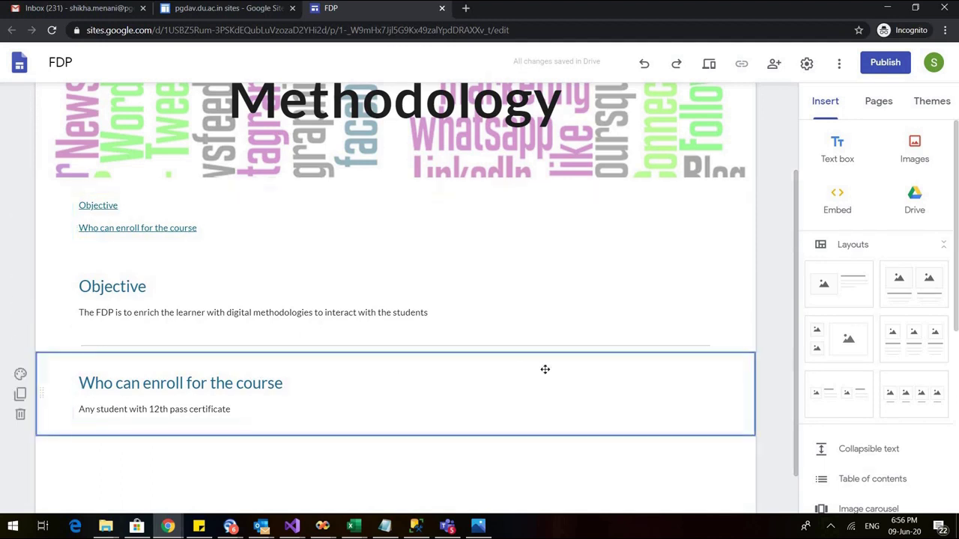
# Insert a divider beneath the 'Any student with 12th pass certificate' section
pyautogui.scroll(-3, 899, 368)
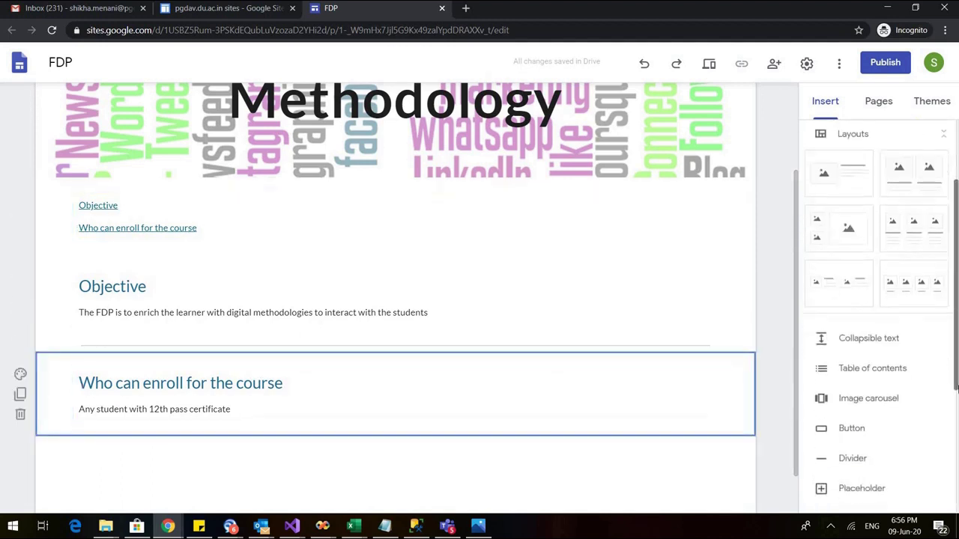
pyautogui.click(865, 418)
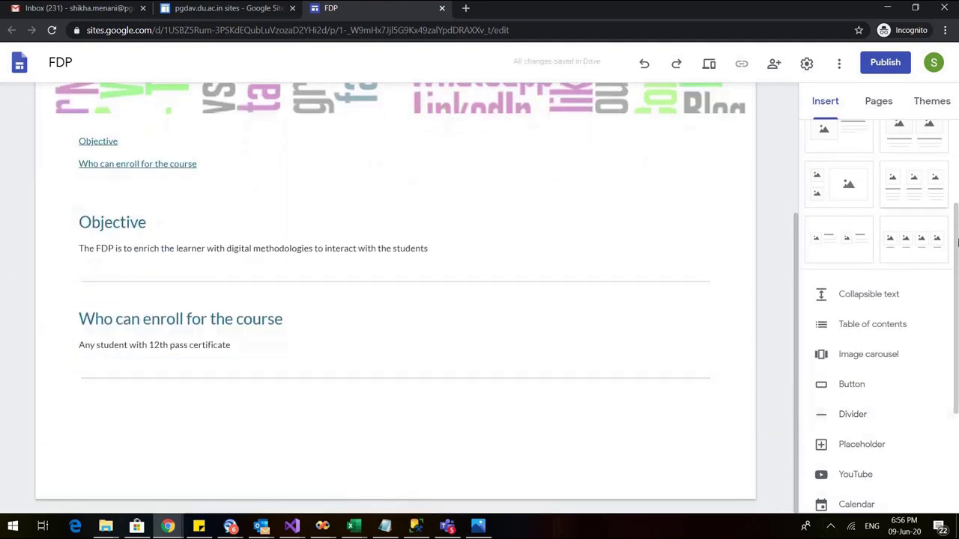
pyautogui.moveTo(955, 206); pyautogui.dragTo(956, 91)
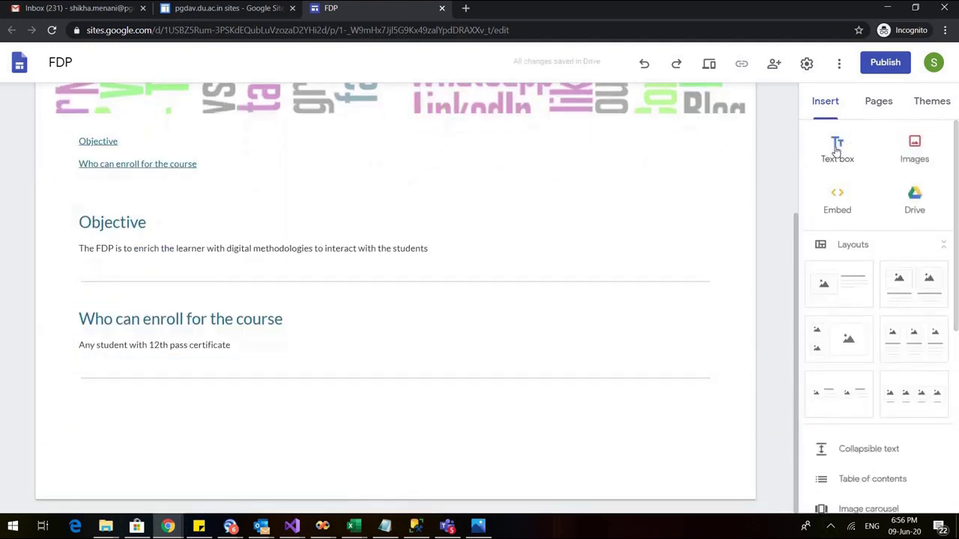
# Add a text box with Heading 'Duration of the course' and the line '15th June onwards' below
pyautogui.click(837, 143)
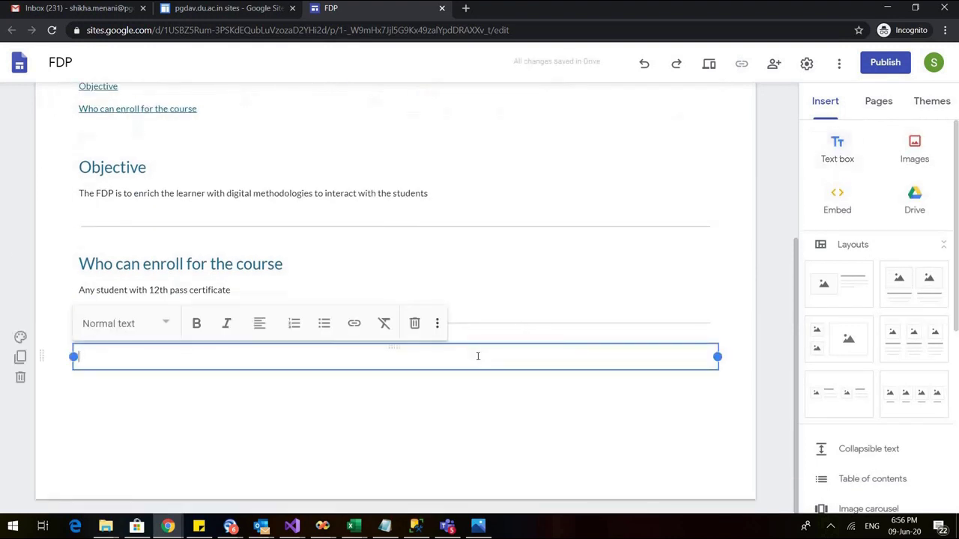
pyautogui.write('Duration of')
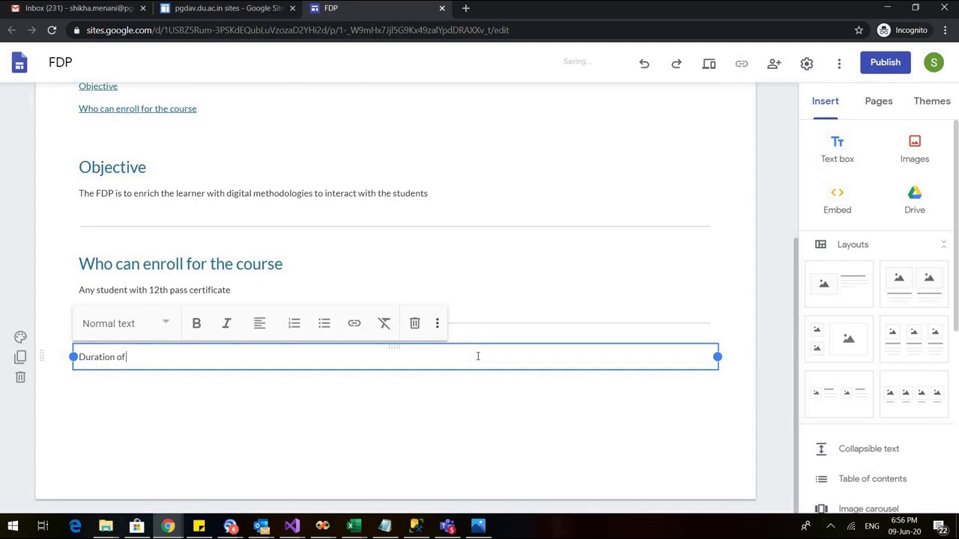
pyautogui.write(' the course')
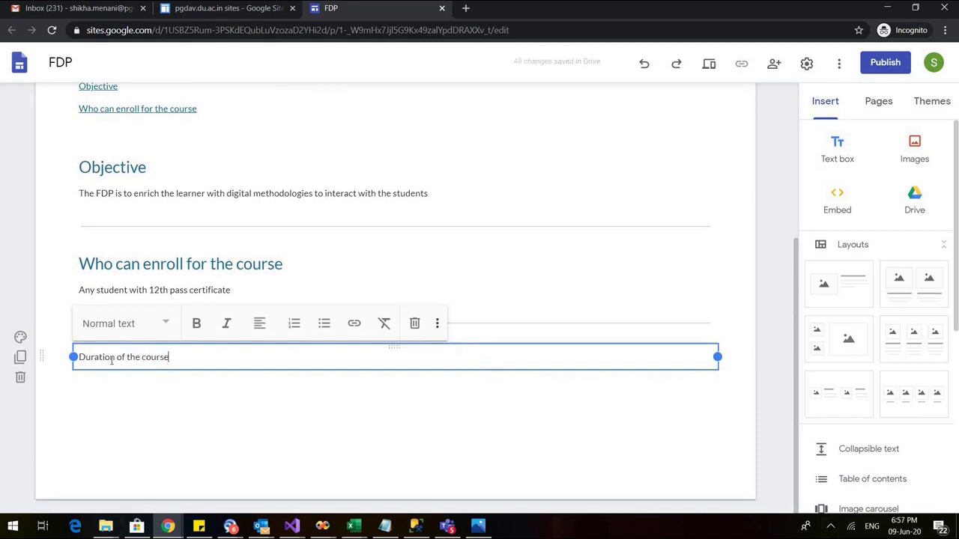
pyautogui.moveTo(112, 360); pyautogui.dragTo(73, 359)
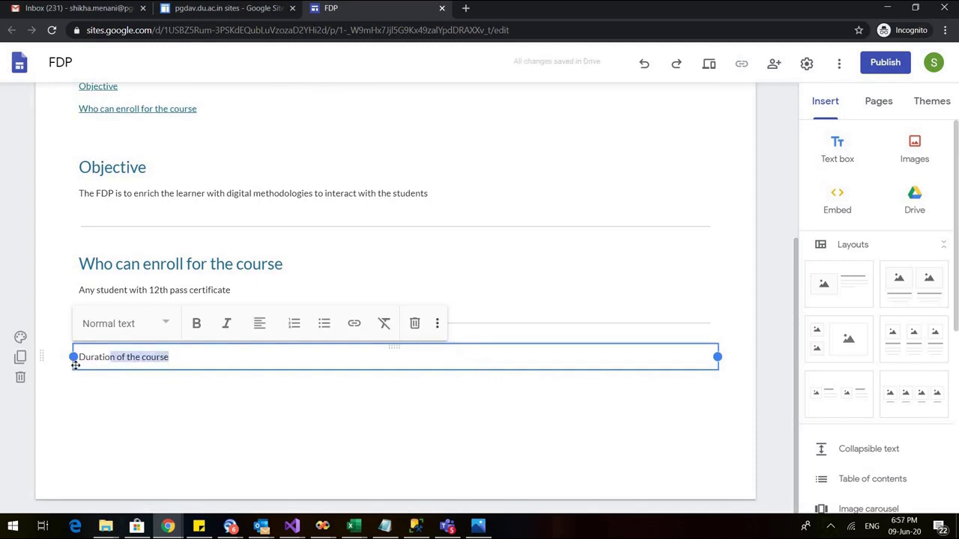
pyautogui.click(169, 326)
pyautogui.click(132, 398)
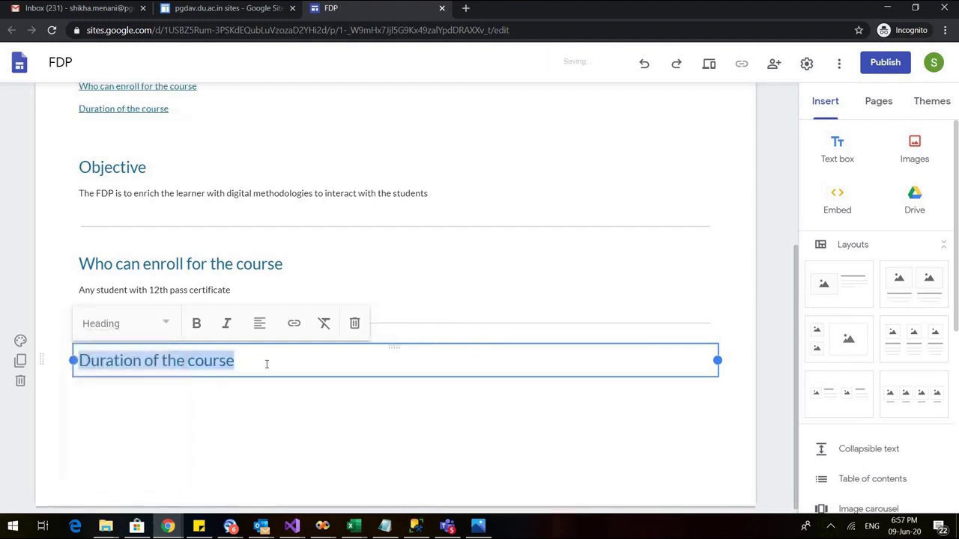
pyautogui.click(266, 365)
pyautogui.press('Return')
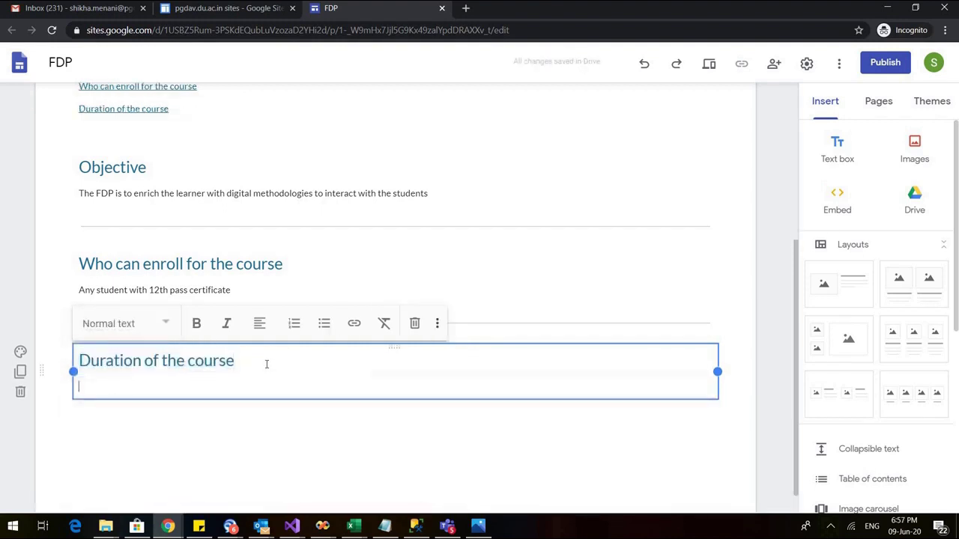
pyautogui.write('15th Ju')
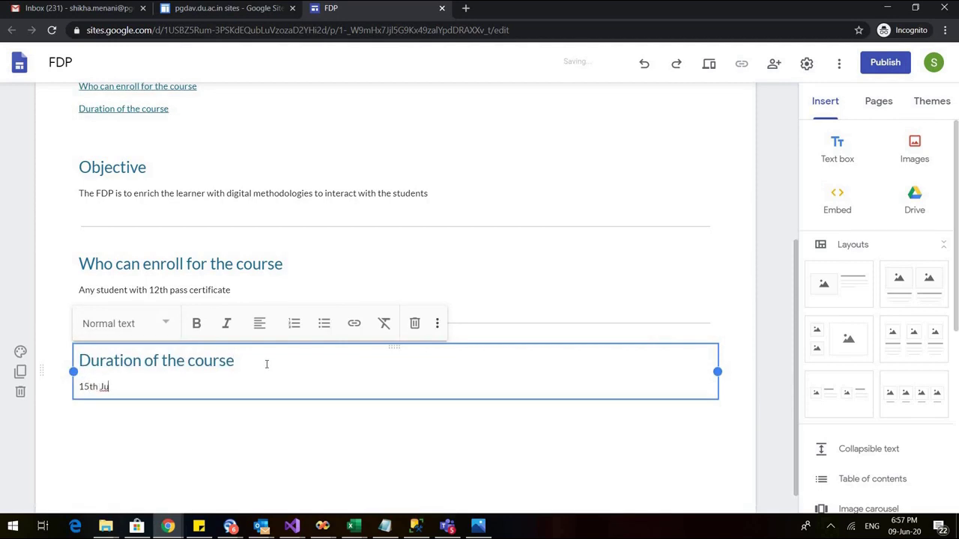
pyautogui.write('ne onwards')
pyautogui.click(777, 259)
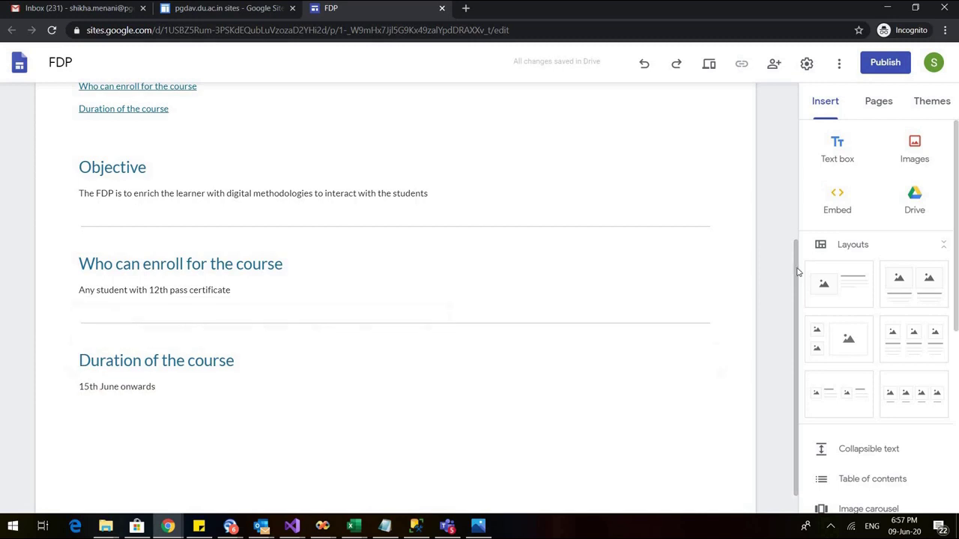
pyautogui.moveTo(795, 274); pyautogui.dragTo(820, 293)
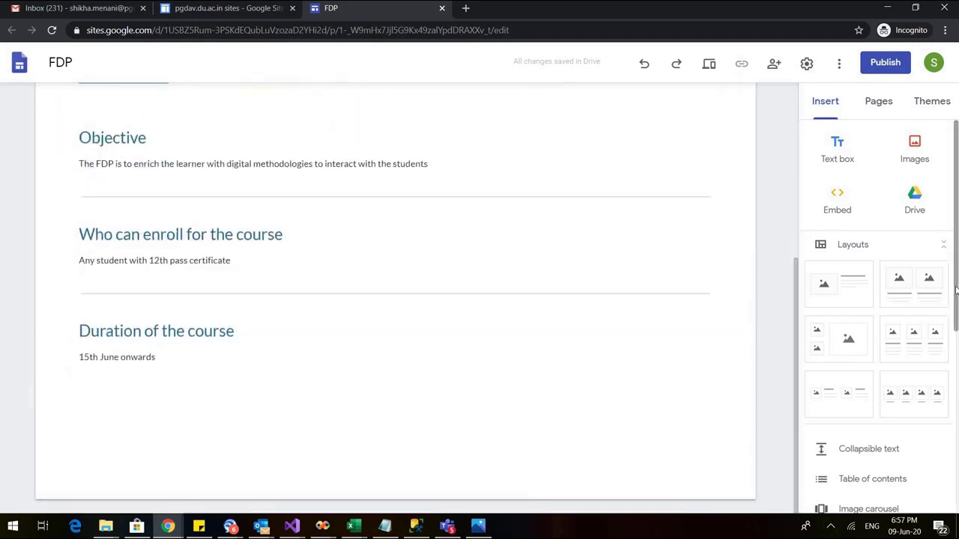
pyautogui.scroll(-1, 938, 193)
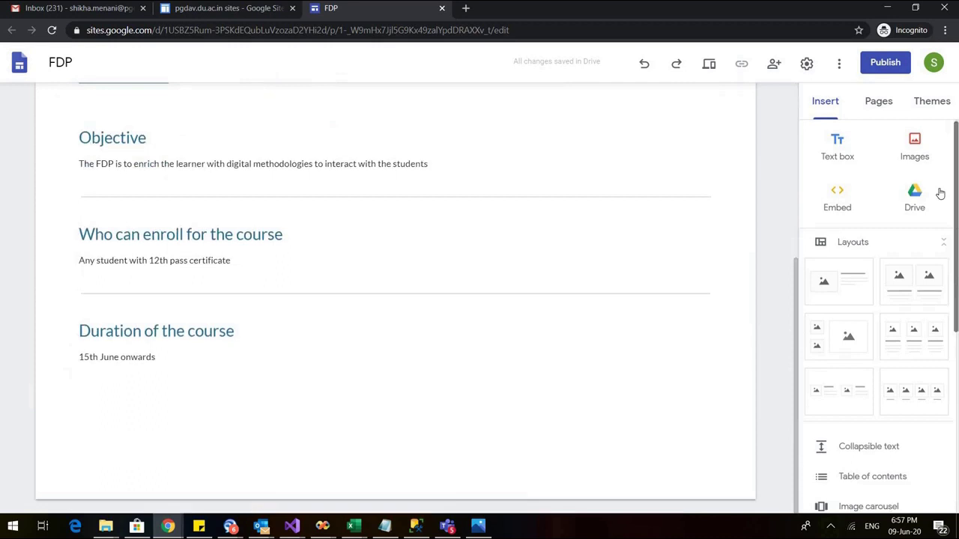
# Try pink, teal and purple colours for the Simple theme, then the Aristotle theme
pyautogui.click(933, 103)
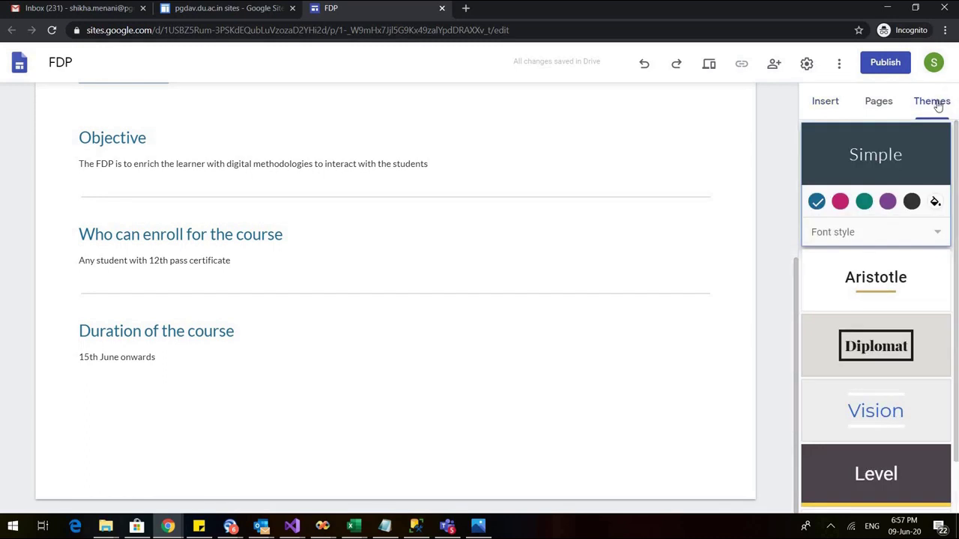
pyautogui.click(841, 203)
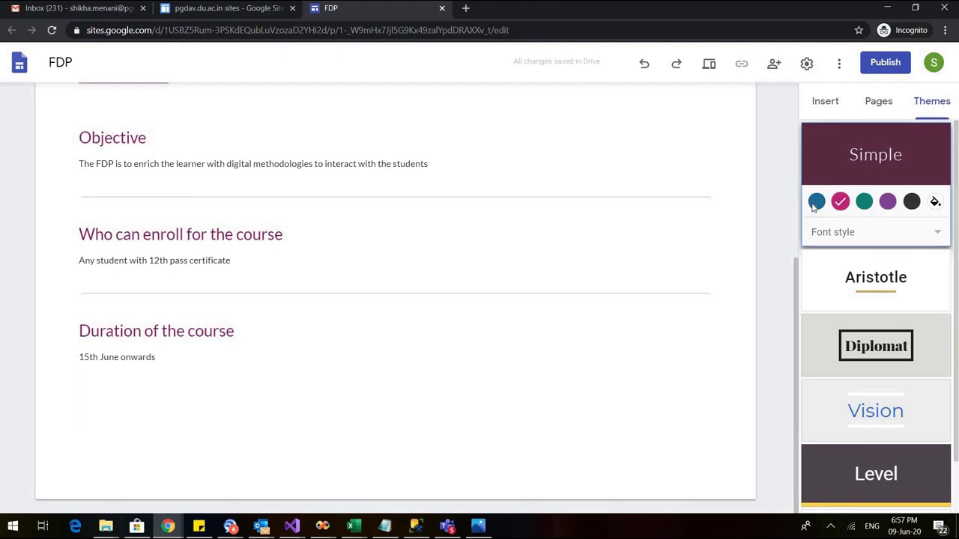
pyautogui.click(864, 203)
pyautogui.click(887, 203)
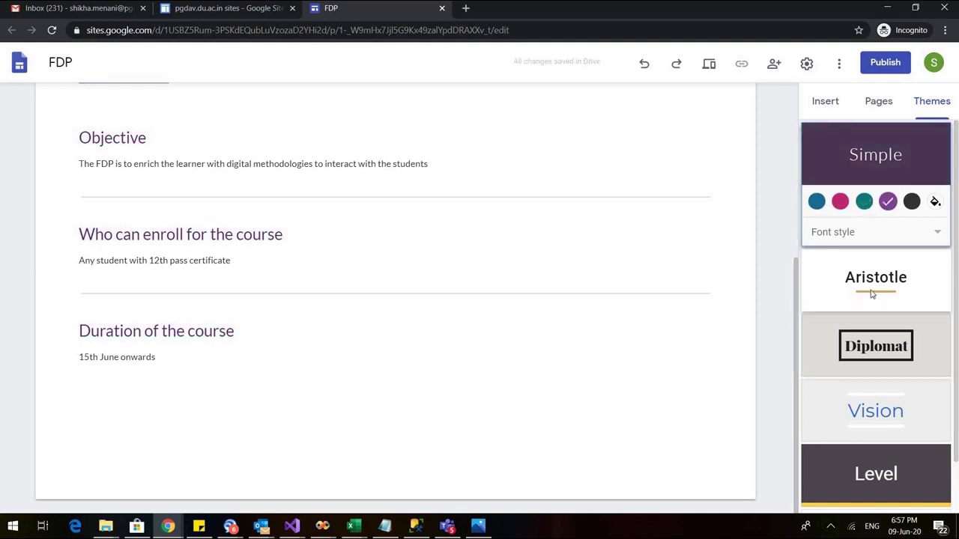
pyautogui.click(872, 294)
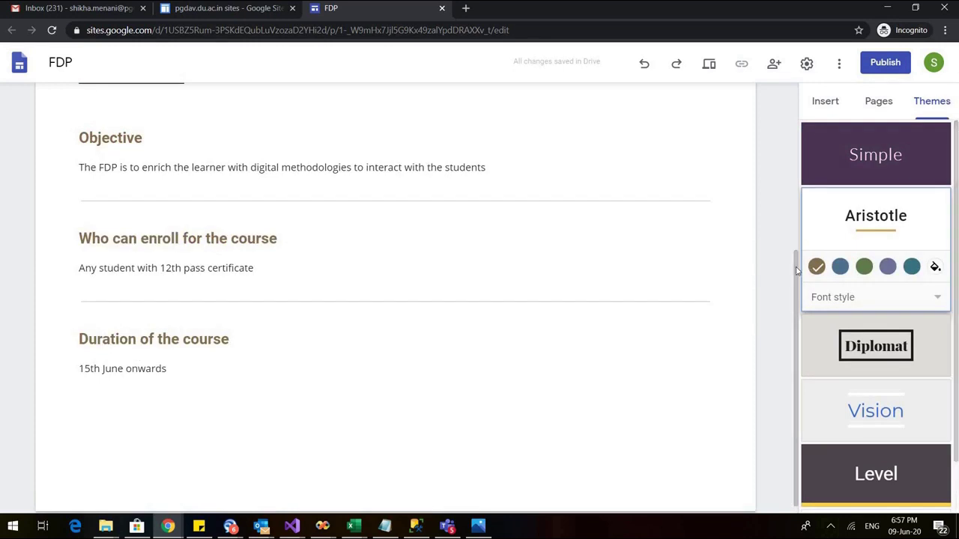
# Try the Diplomat, Vision and Level themes, then settle on Impression
pyautogui.scroll(4, 796, 267)
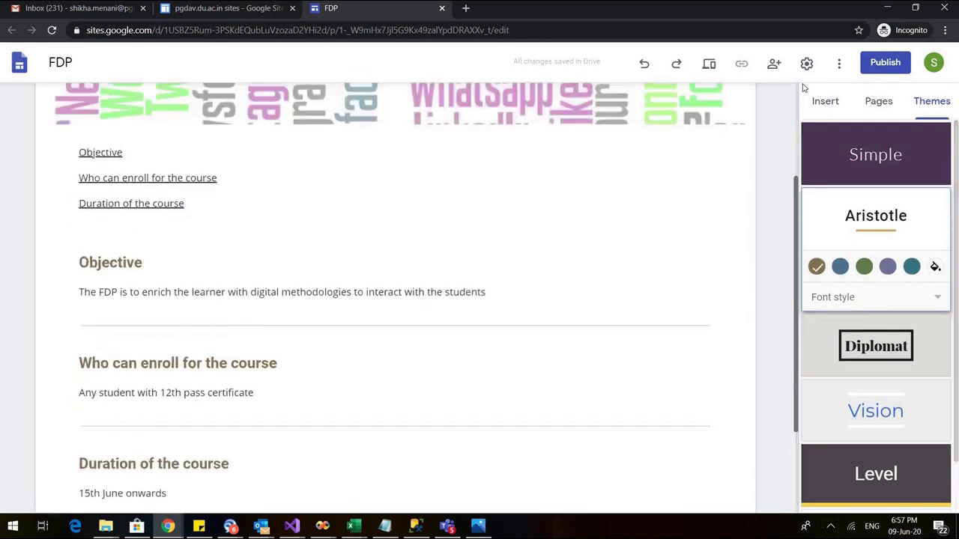
pyautogui.click(934, 354)
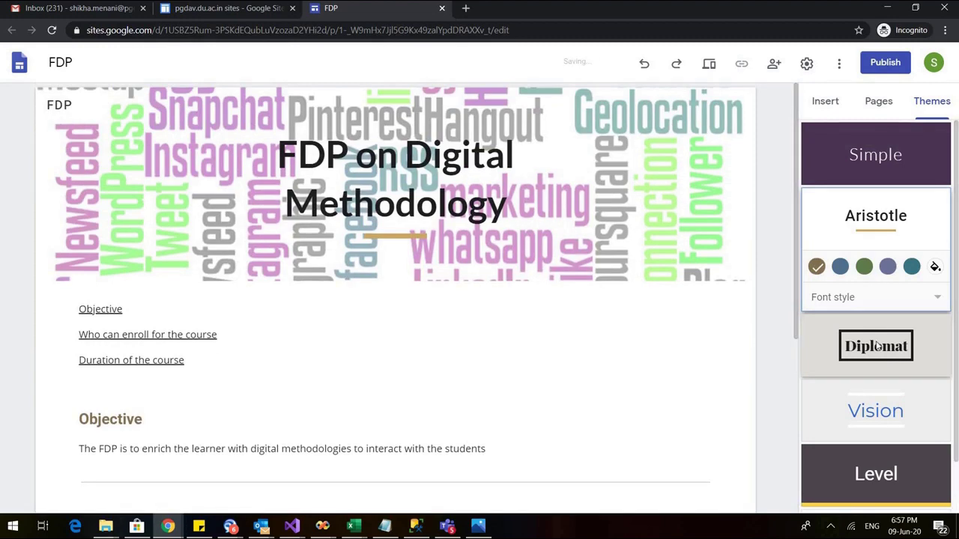
pyautogui.click(873, 419)
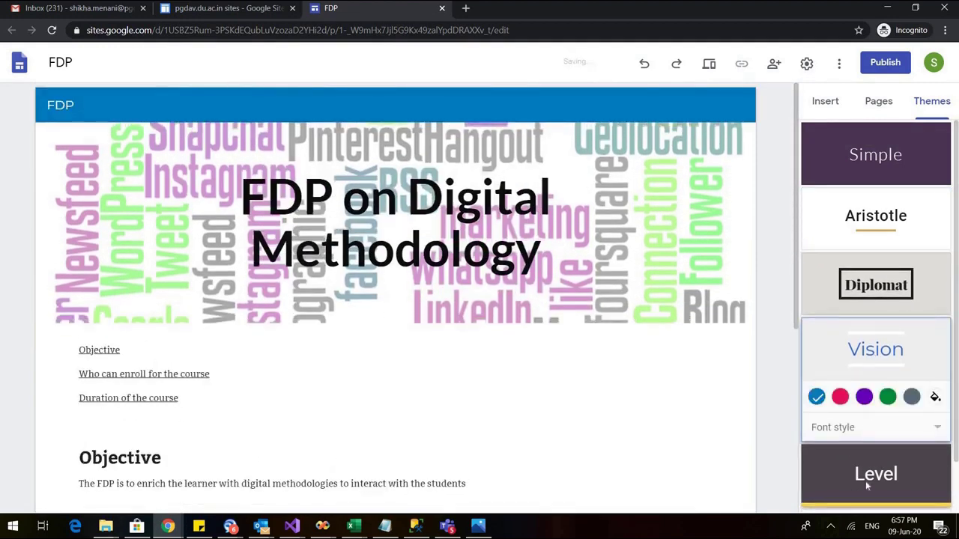
pyautogui.click(865, 481)
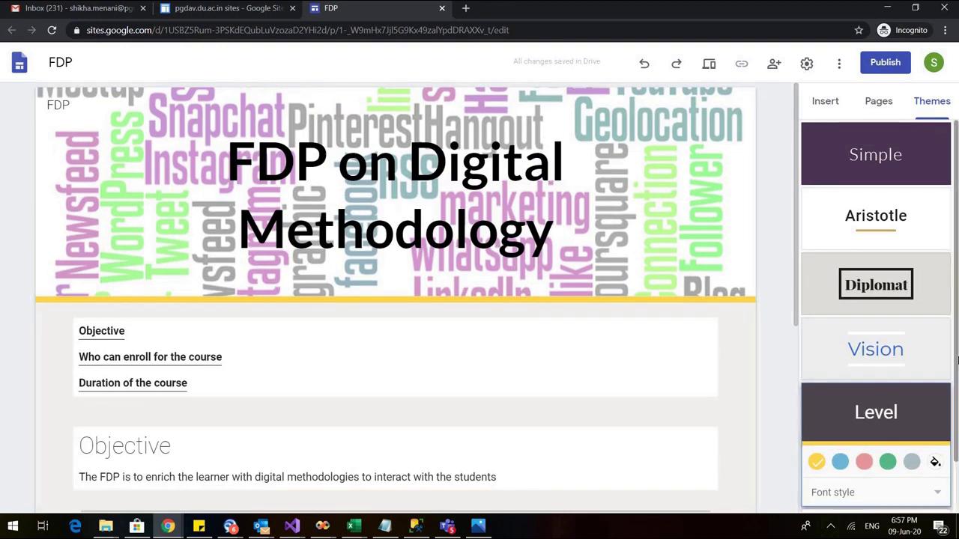
pyautogui.scroll(-1, 862, 435)
pyautogui.click(854, 480)
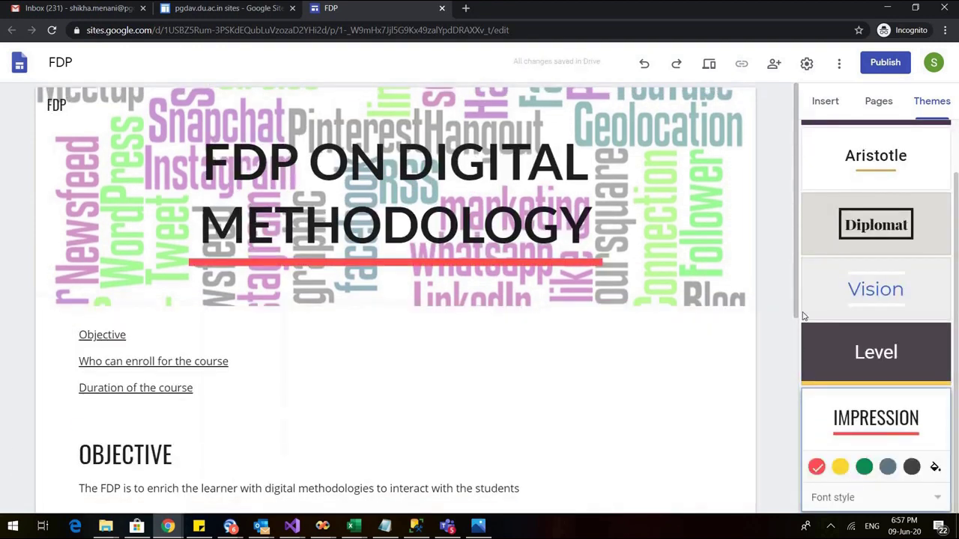
pyautogui.scroll(-3, 796, 375)
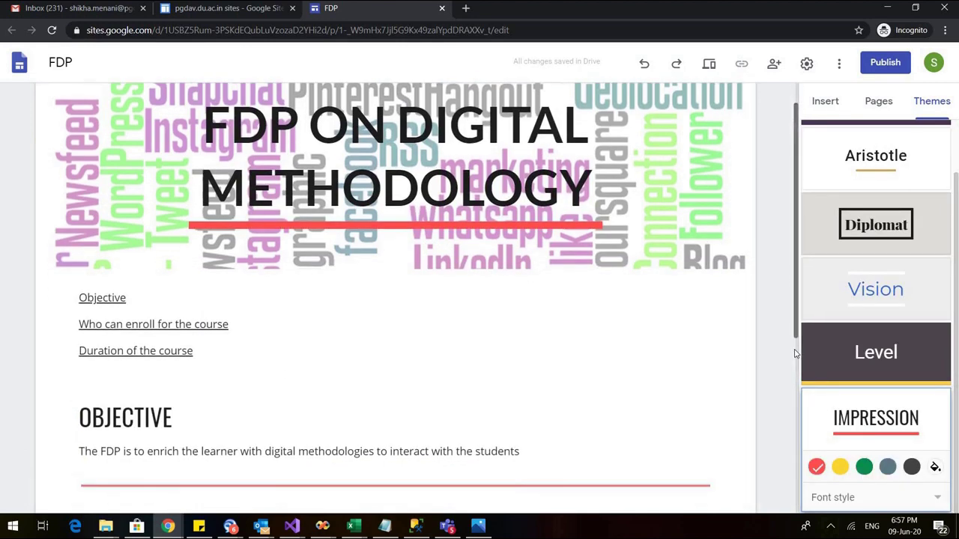
pyautogui.scroll(-3, 794, 502)
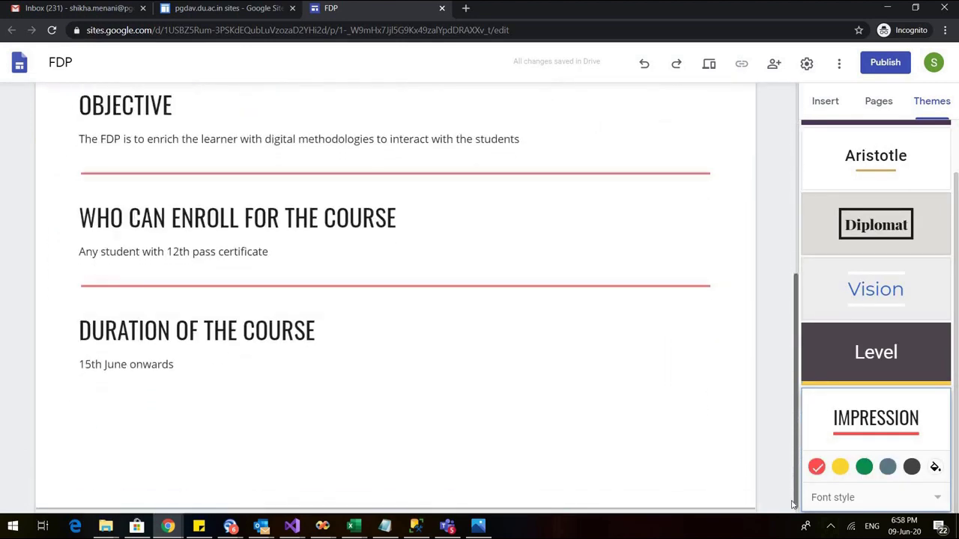
pyautogui.scroll(2, 801, 409)
pyautogui.scroll(3, 809, 330)
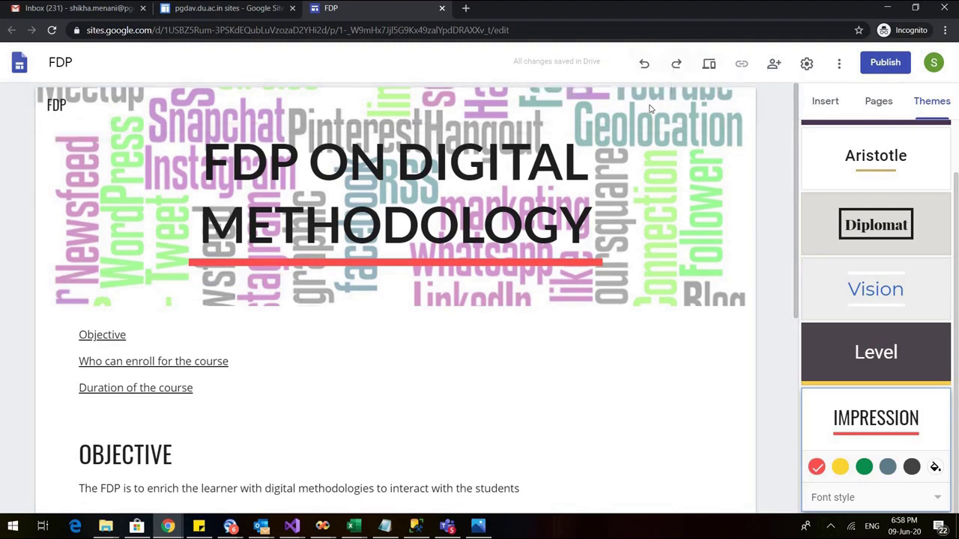
# Preview the site and test the Objective, Who can enroll and Duration contents links
pyautogui.click(710, 66)
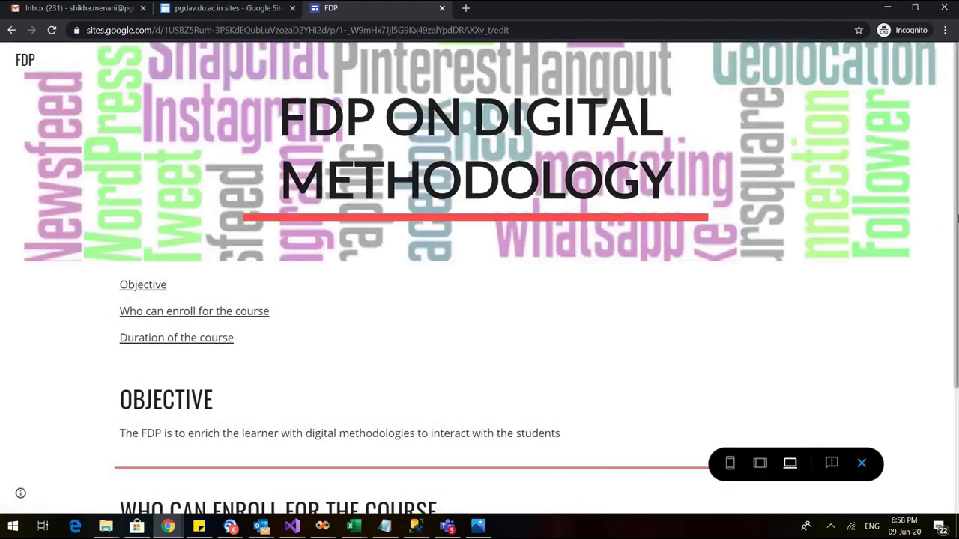
pyautogui.scroll(-3, 956, 224)
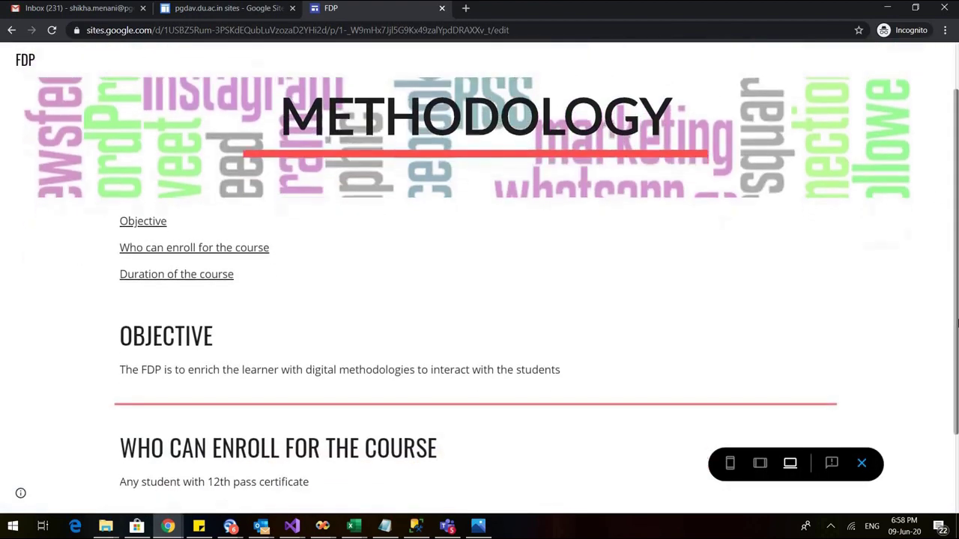
pyautogui.scroll(3, 957, 250)
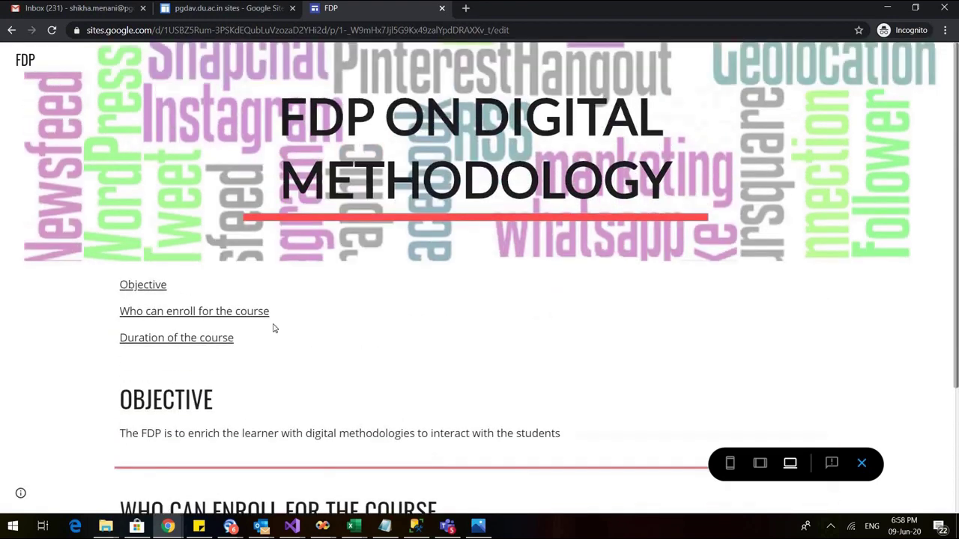
pyautogui.click(153, 287)
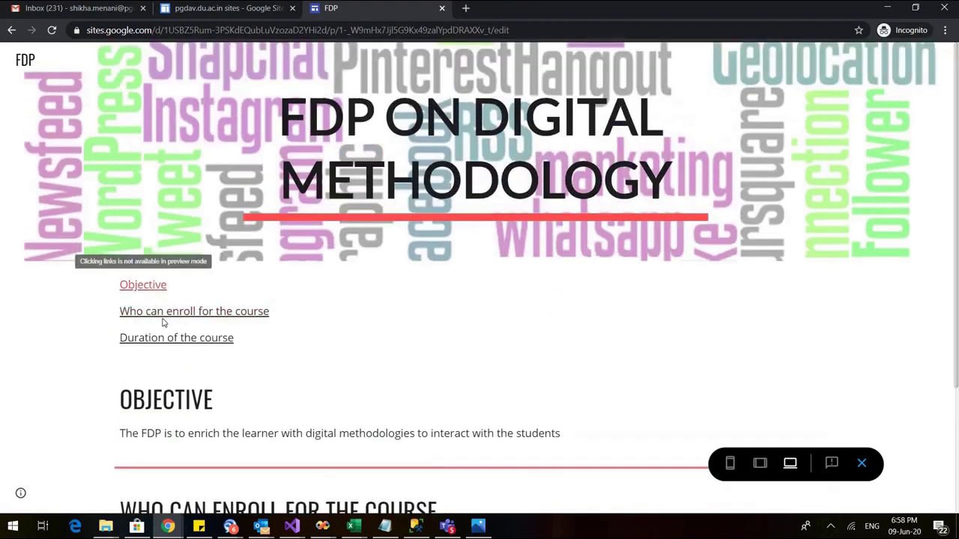
pyautogui.click(162, 319)
pyautogui.click(166, 342)
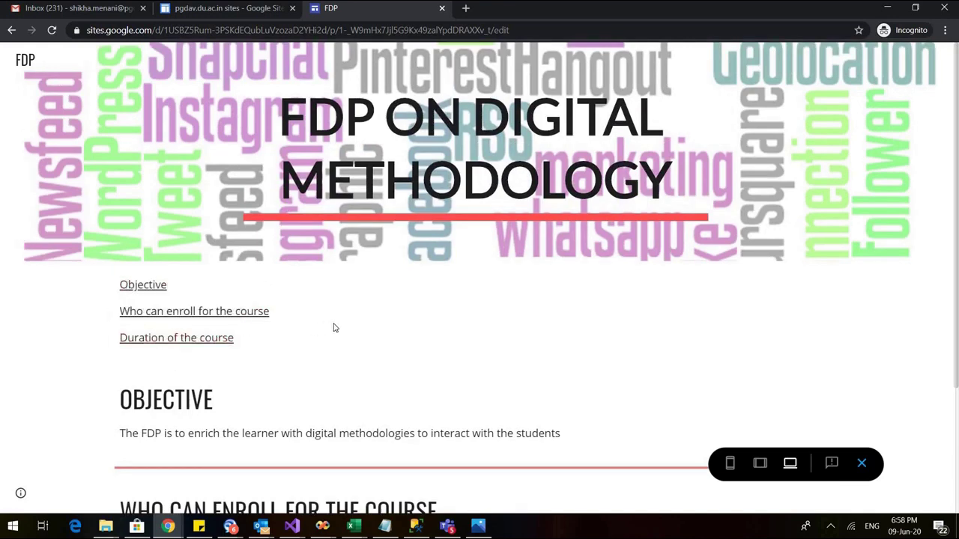